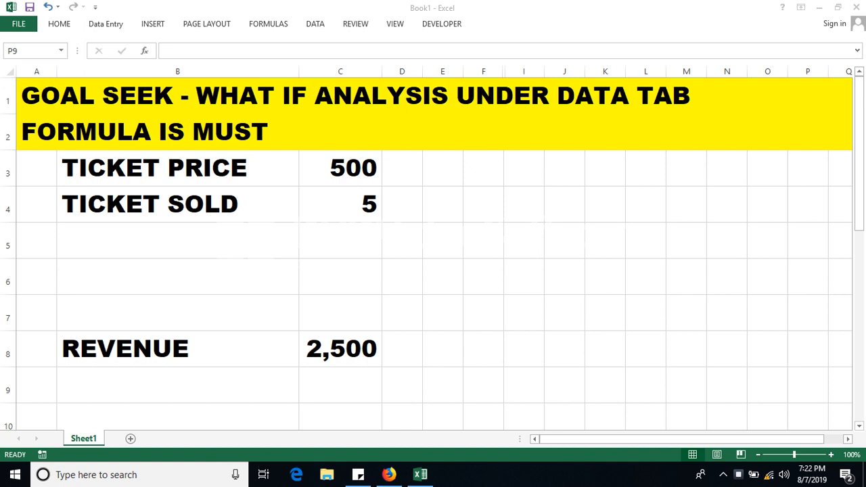
- Inspect the formula behind the revenue figure in cell C8
double_click(808, 385)
double_click(338, 349)
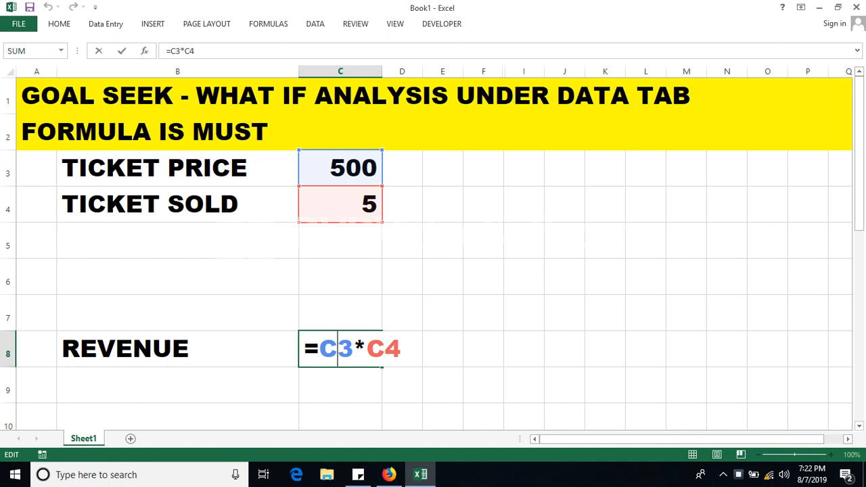
left_click(402, 313)
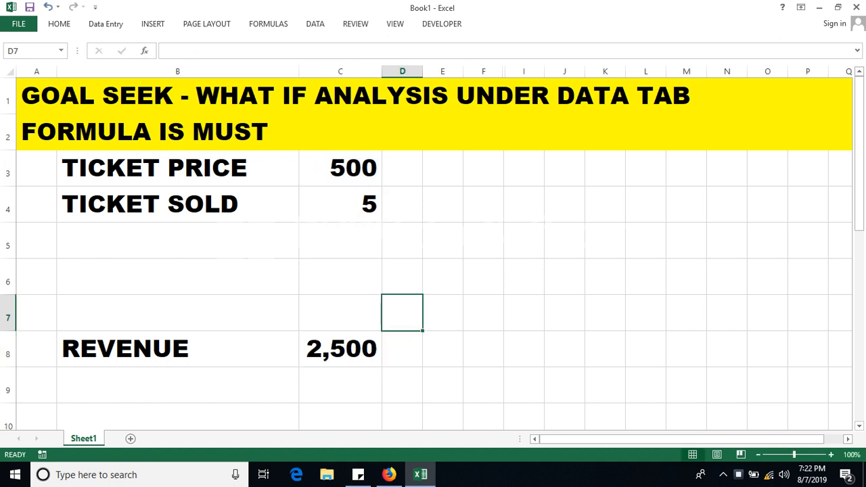
- Extend the note in cell A2 to read "FORMULA IS MUST THEN ONLY GOAL SEEK WILL WORK"
left_click(178, 132)
double_click(50, 132)
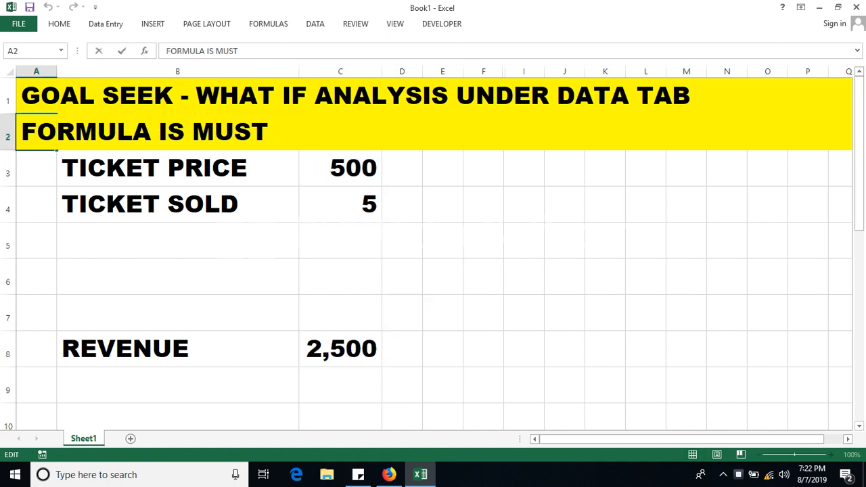
left_click(269, 132)
type("T")
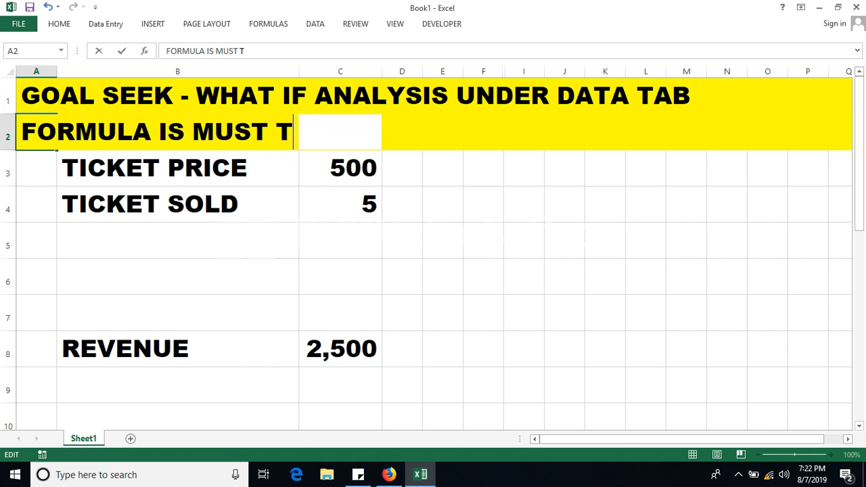
type("HEN ONLY")
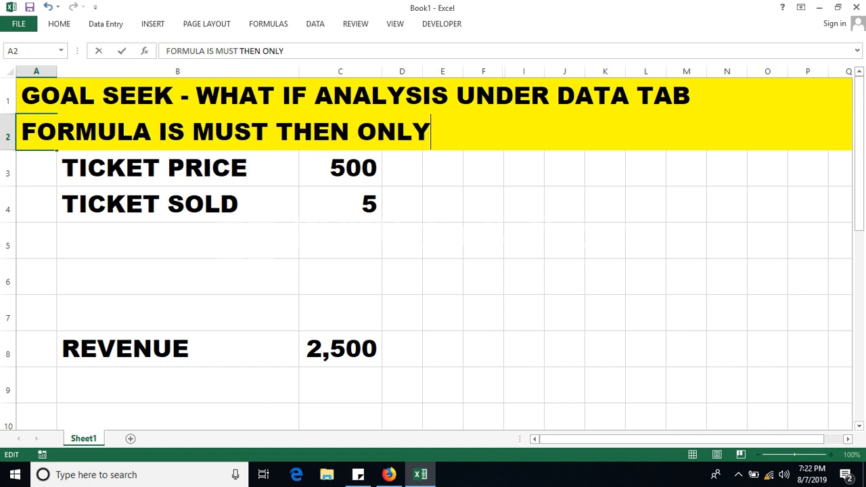
type(" GOA")
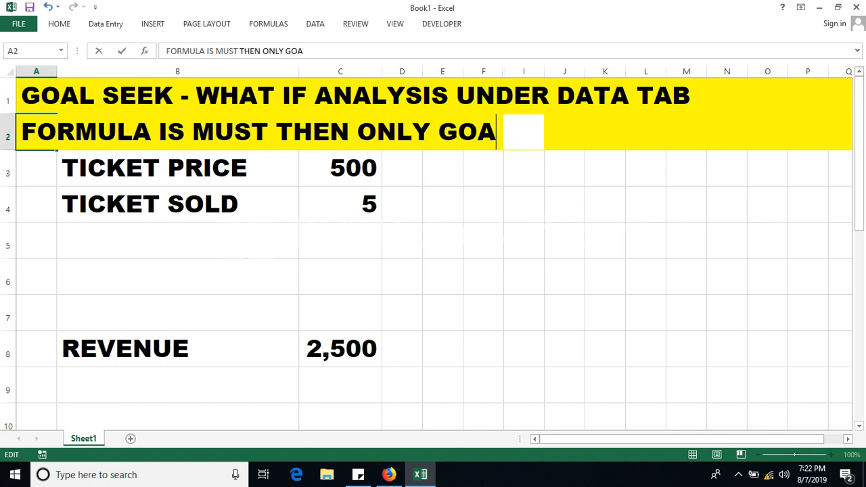
type("L SEE")
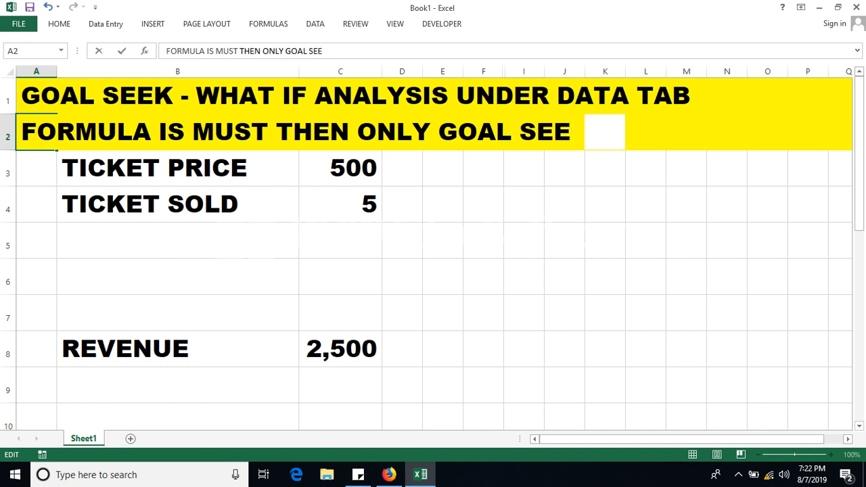
type("K WILL")
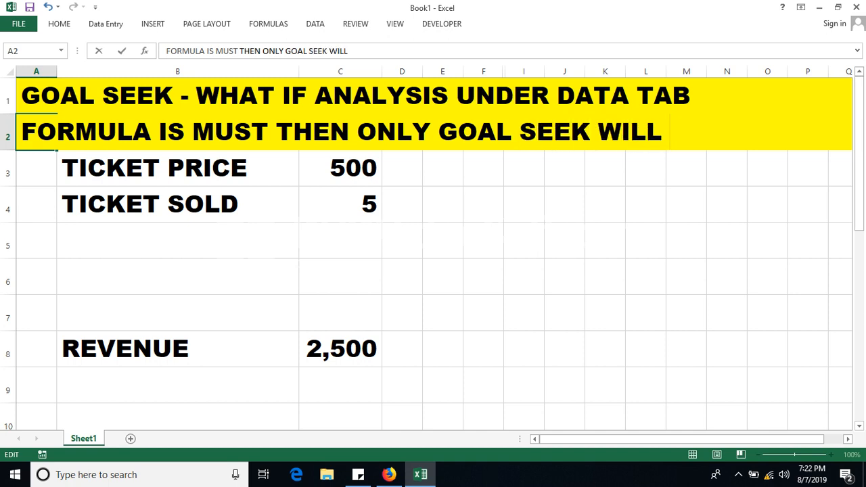
type(" WORK")
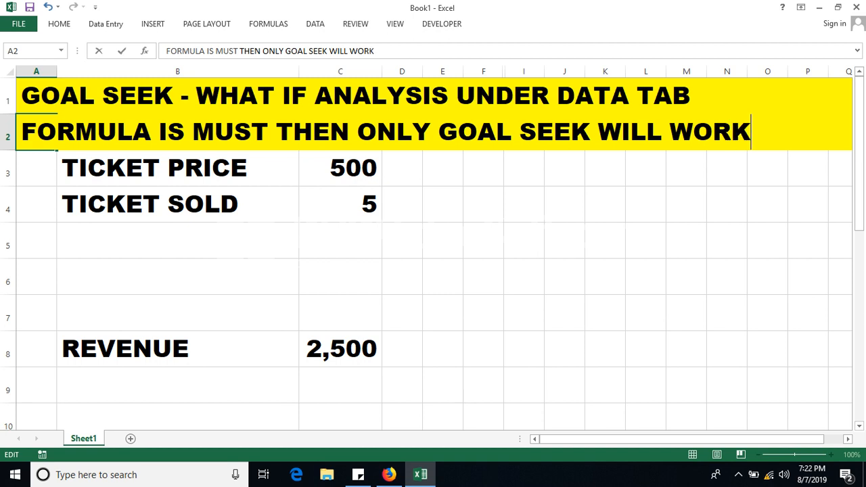
left_click(564, 313)
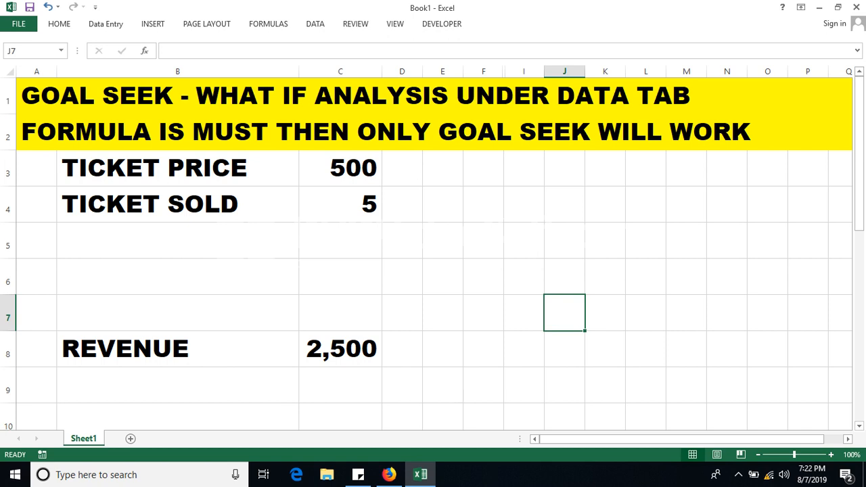
- Review the ticket price, ticket sold and revenue cells C3, C4 and C8
left_click(340, 169)
left_click(341, 204)
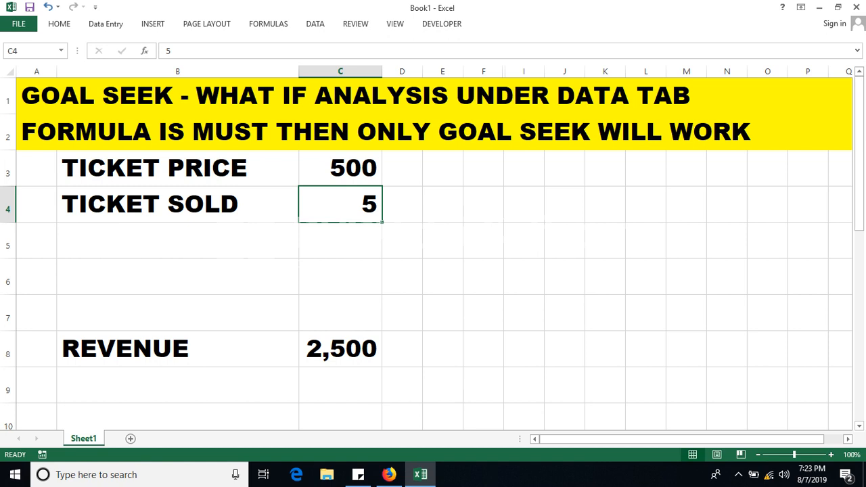
left_click(341, 350)
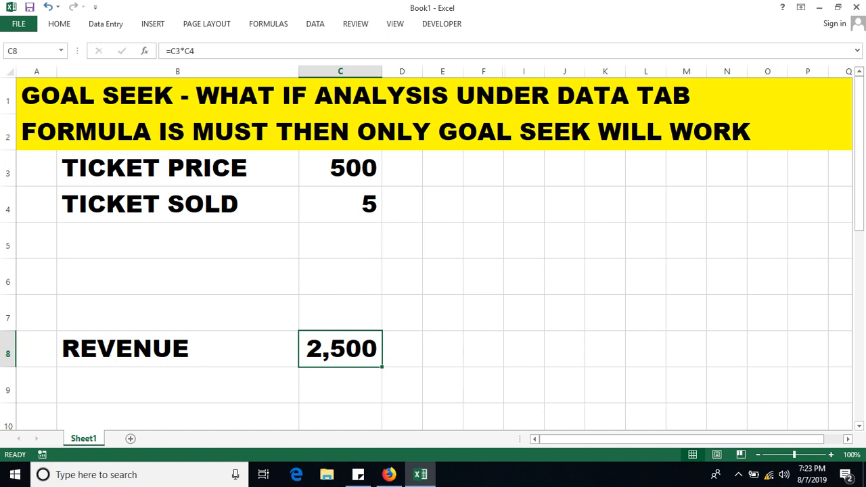
- Enter the question "HOW MANY TICKETS I NEED TO SOLD TO MAKE REVENUE BY 10,000" in cell B6
double_click(177, 277)
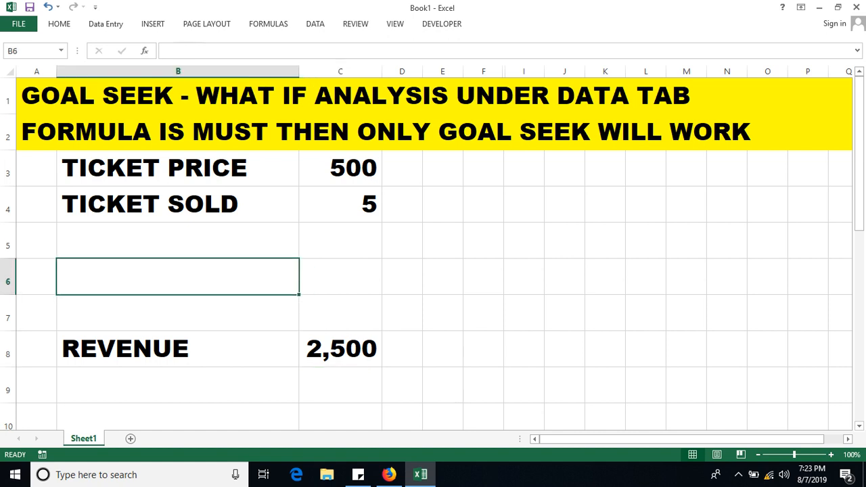
type("H")
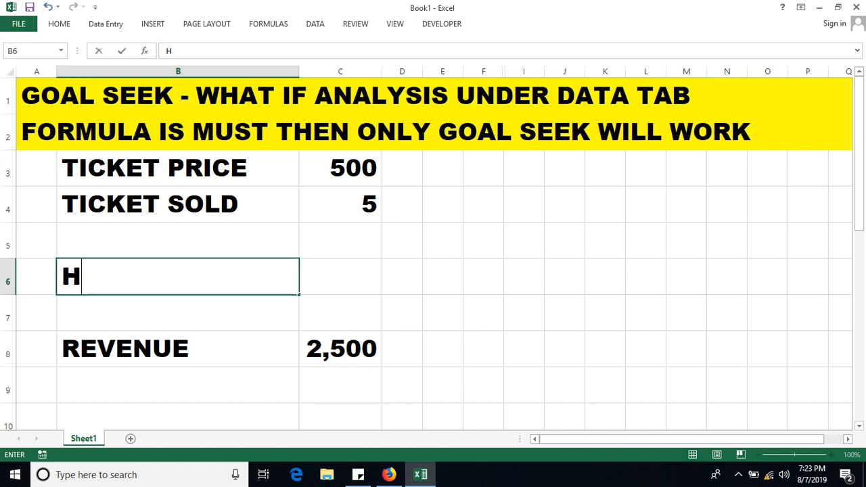
type("OW MUCH")
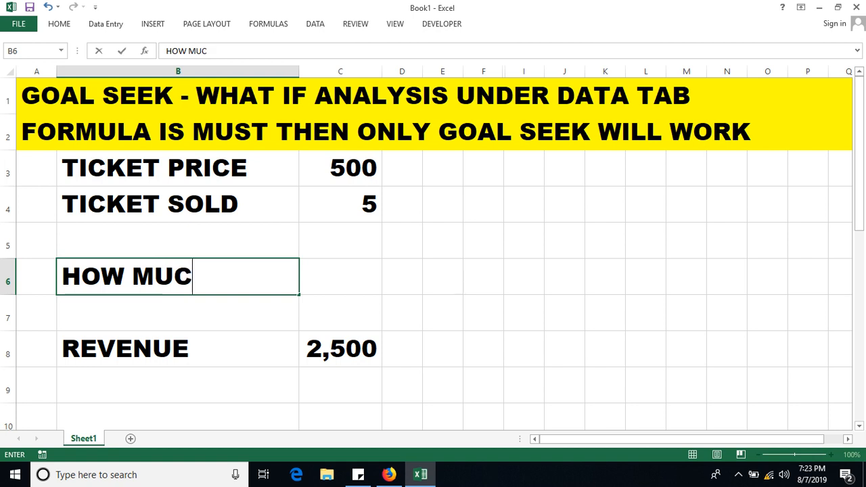
key("BackSpace")
key("BackSpace")
key("BackSpace")
key("BackSpace")
type("AN")
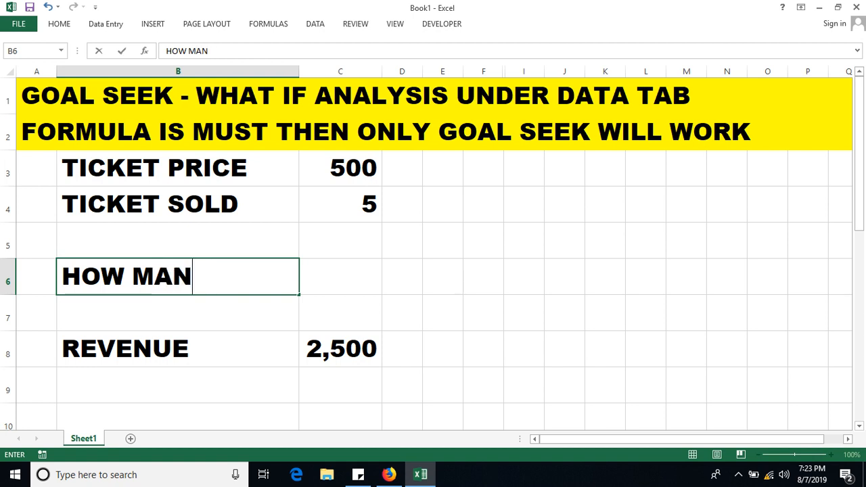
type("Y TICK")
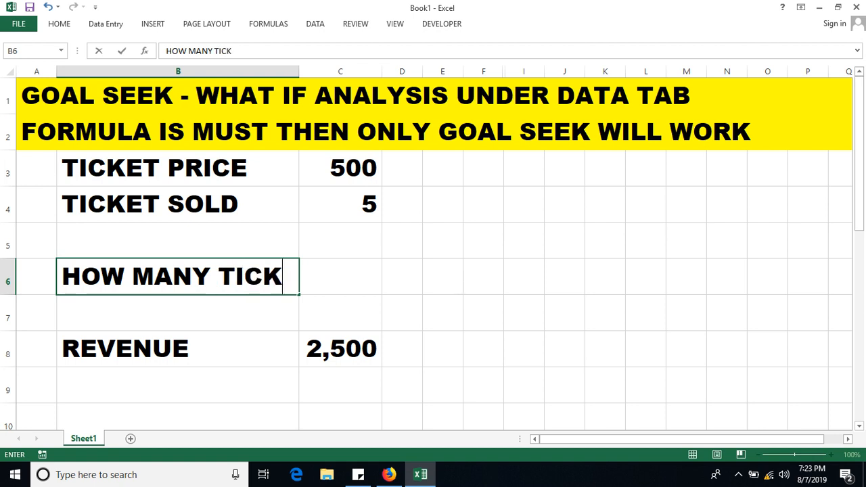
type("ETS IN")
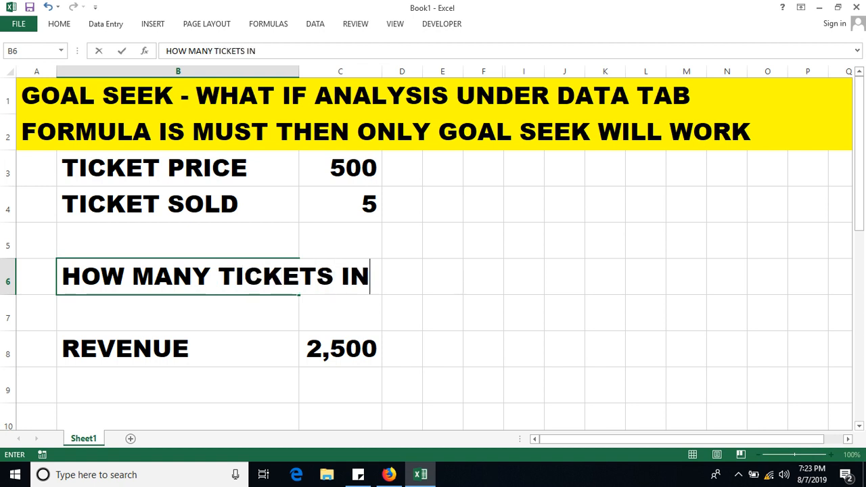
key("BackSpace")
type("NEED TO ")
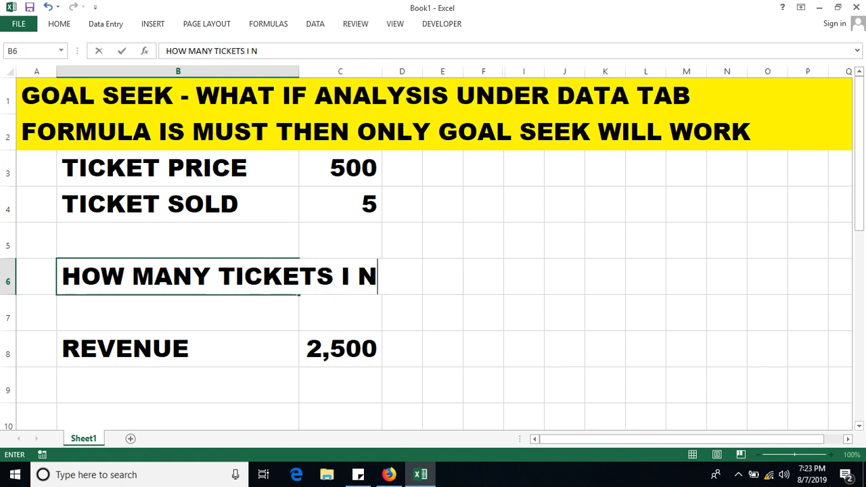
type("S")
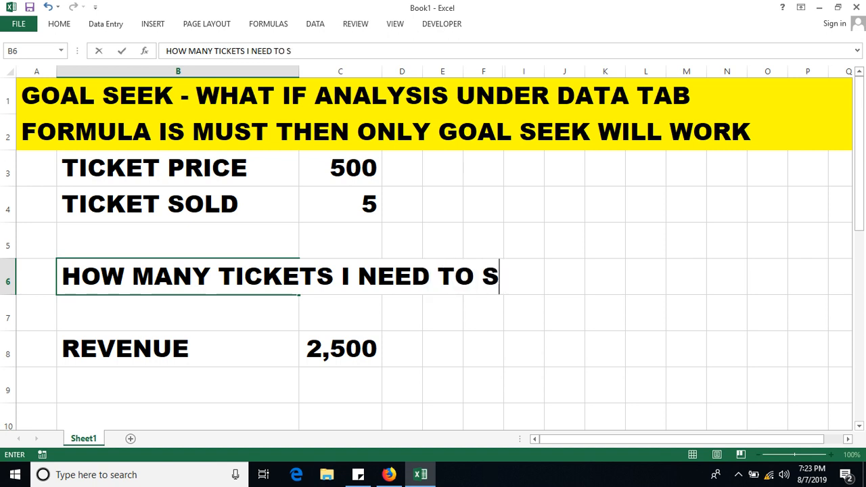
type("OLD TO MA")
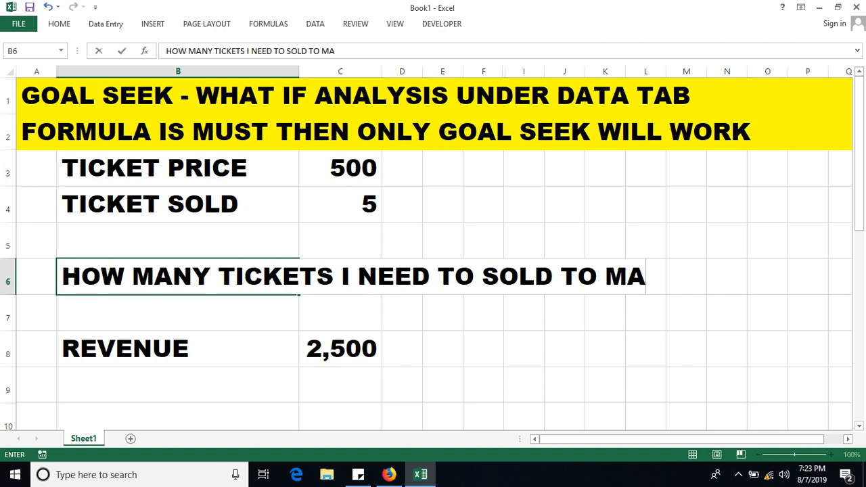
type("KE REV")
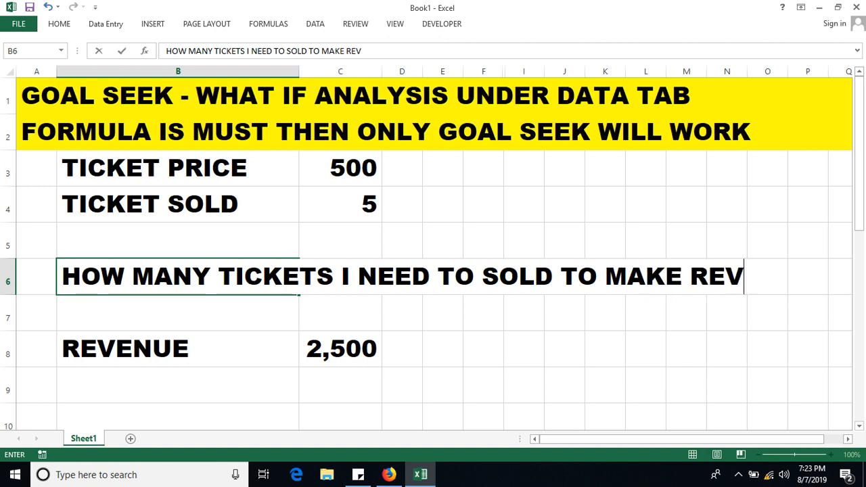
type("ENUE B")
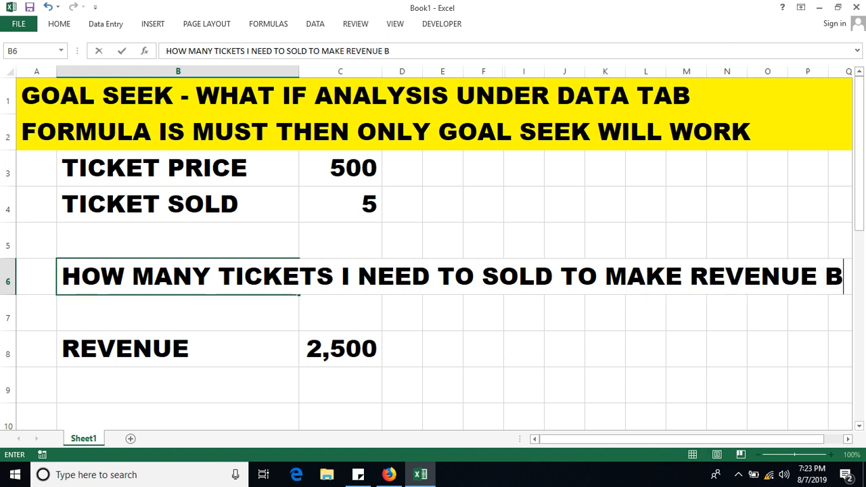
type("Y 10")
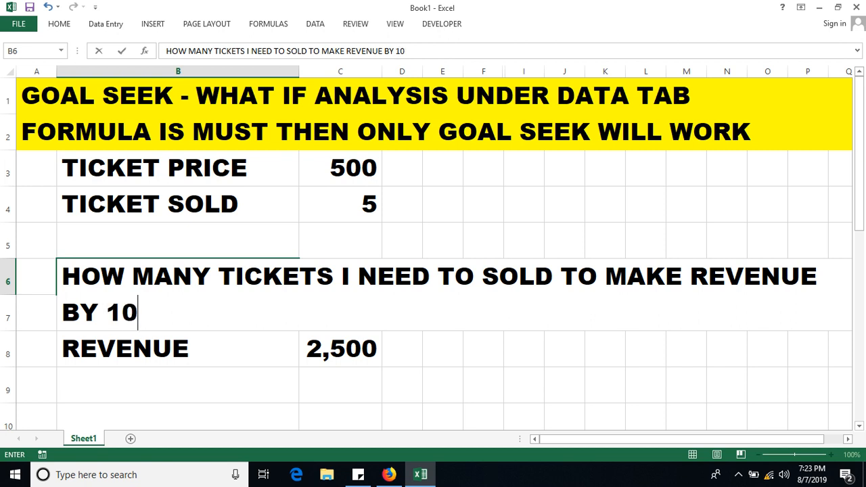
type(",000")
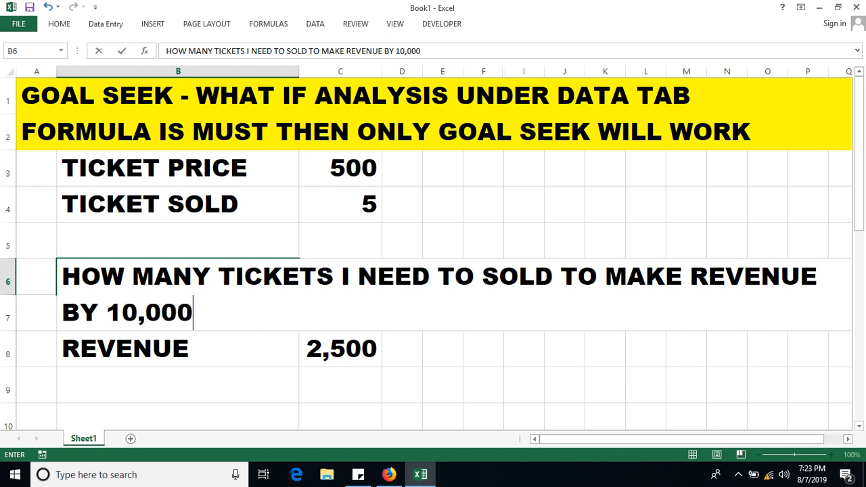
left_click(177, 385)
- Move the question text from cell B6 to cell A6
left_click(178, 277)
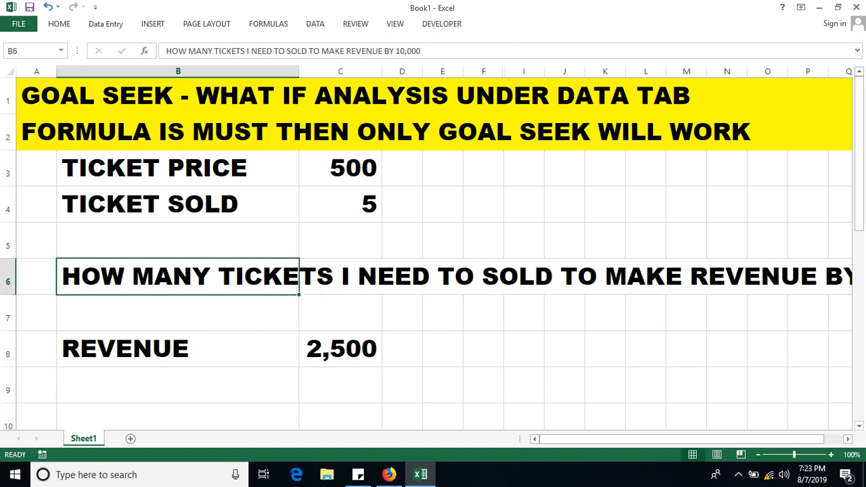
key("ctrl+x")
left_click(36, 277)
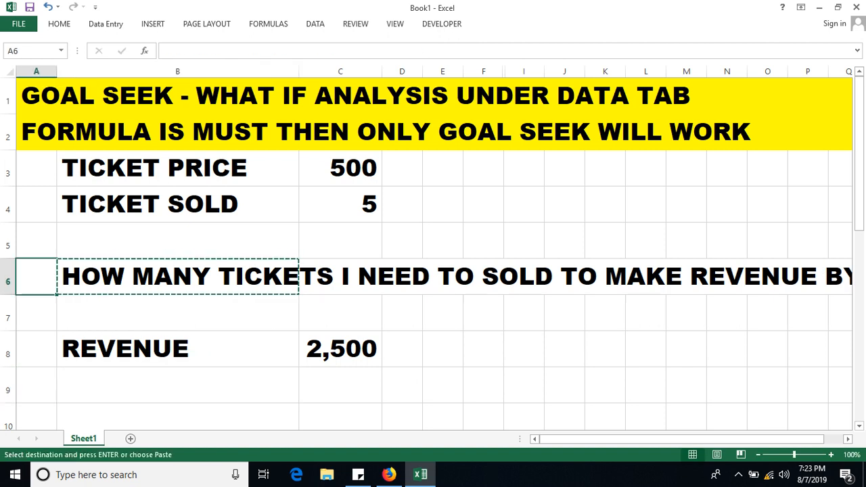
key("ctrl+v")
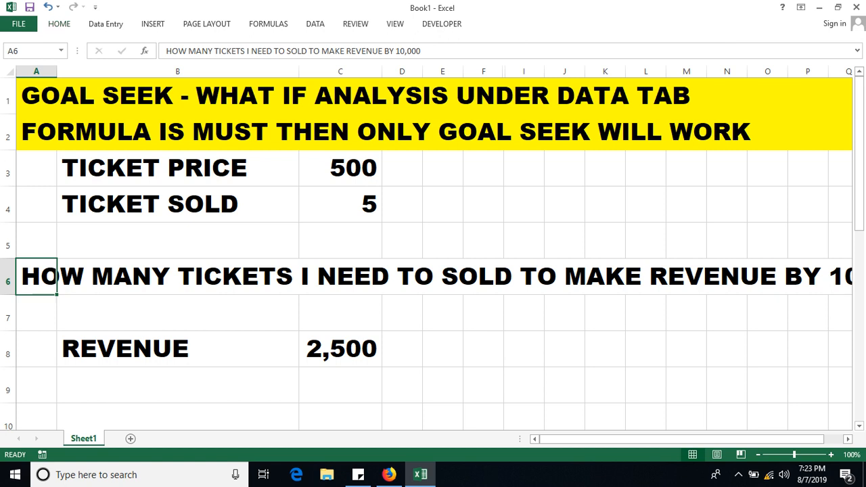
- Open Goal Seek with the revenue formula cell C8 as the set cell
left_click(315, 23)
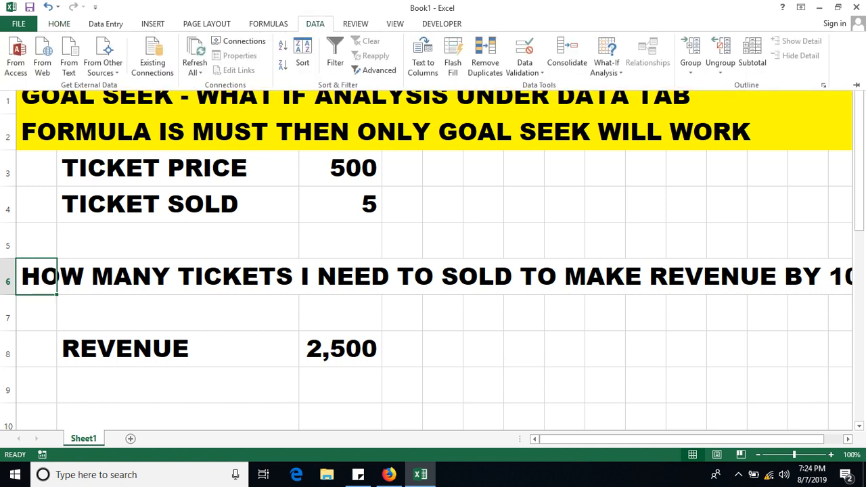
left_click(341, 349)
left_click(341, 349)
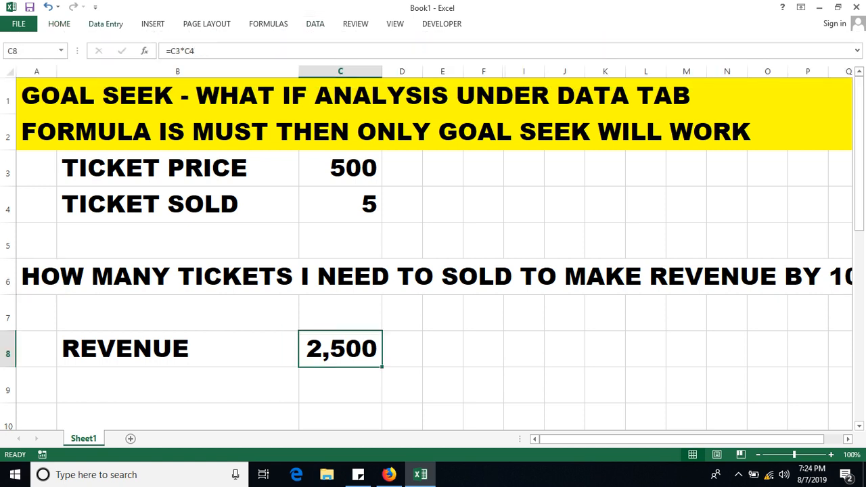
left_click(315, 24)
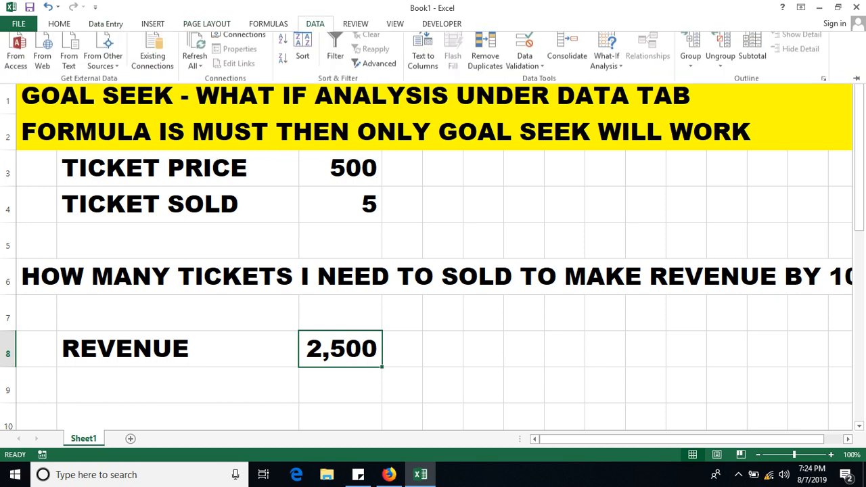
left_click(607, 63)
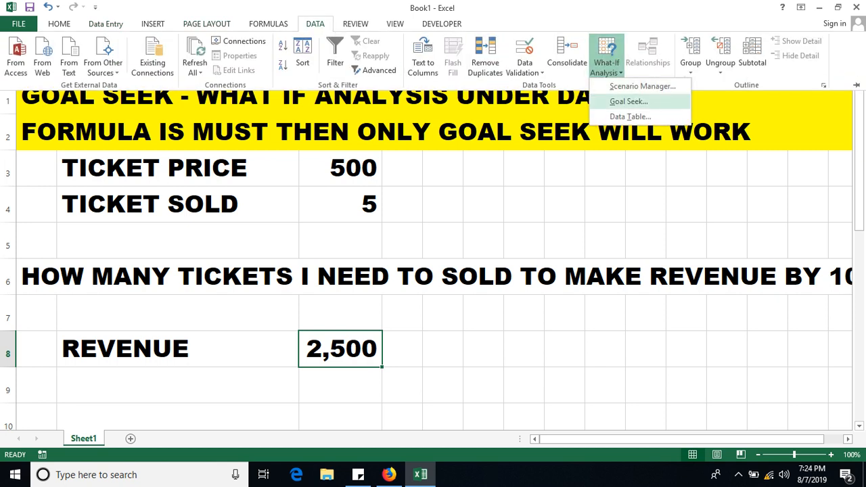
left_click(629, 100)
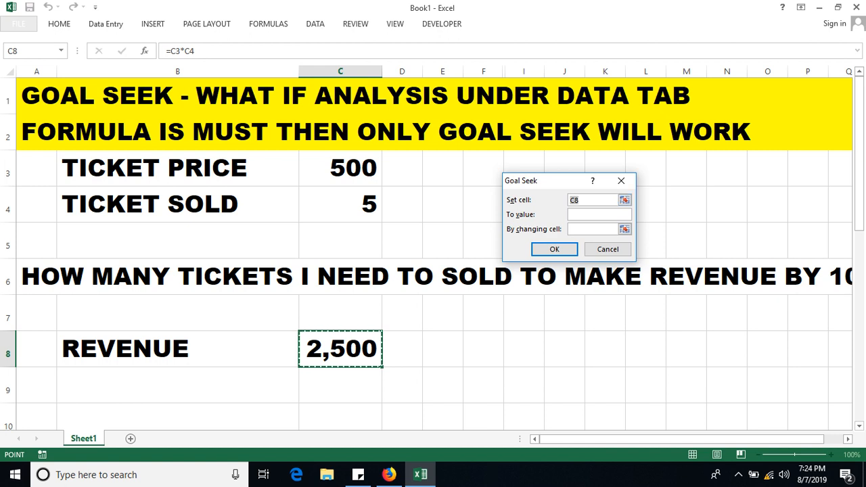
left_click_drag(542, 181, 426, 181)
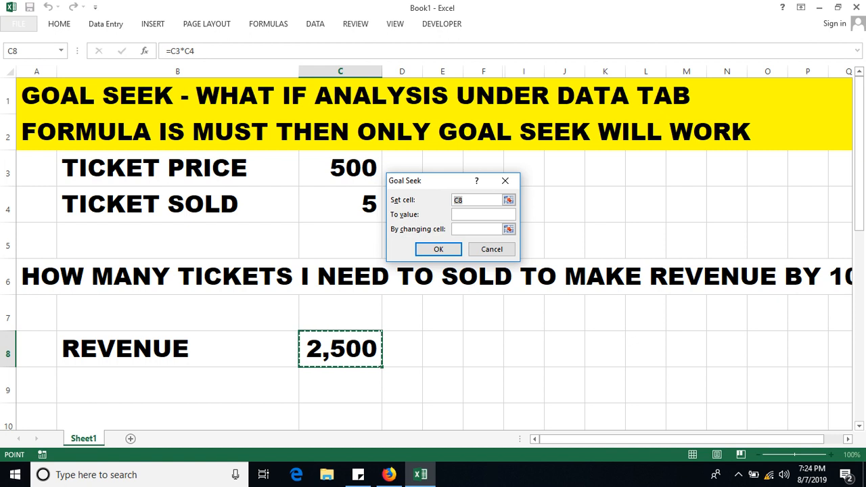
- Goal-seek C8 to 10000 by changing ticket sold cell C4, accept the solution, and auto-fit column C's width
key("Tab")
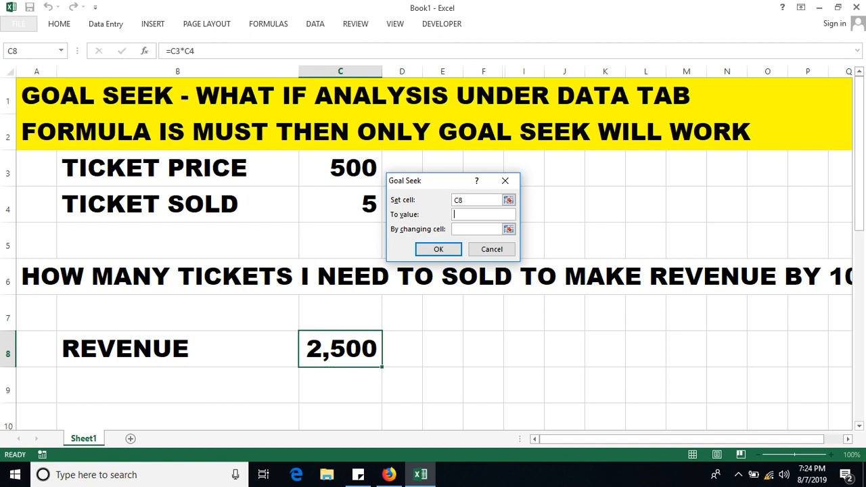
type("10000")
left_click(476, 230)
left_click_drag(426, 181, 489, 128)
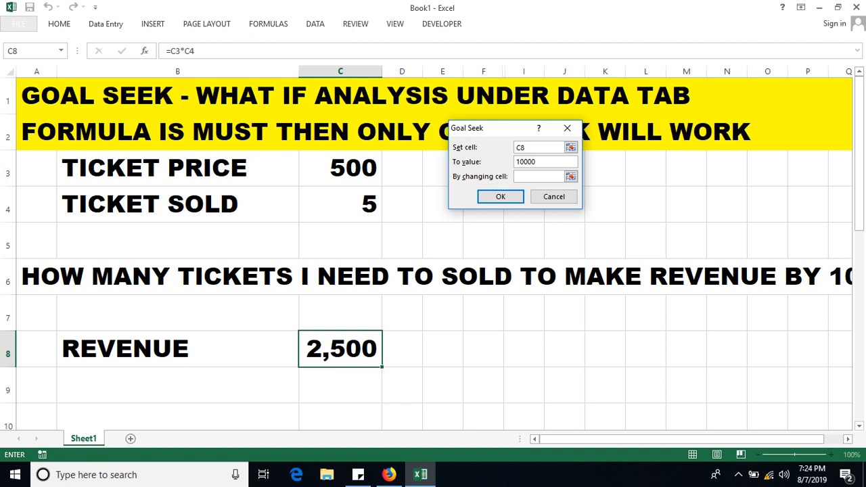
left_click(340, 204)
left_click(501, 196)
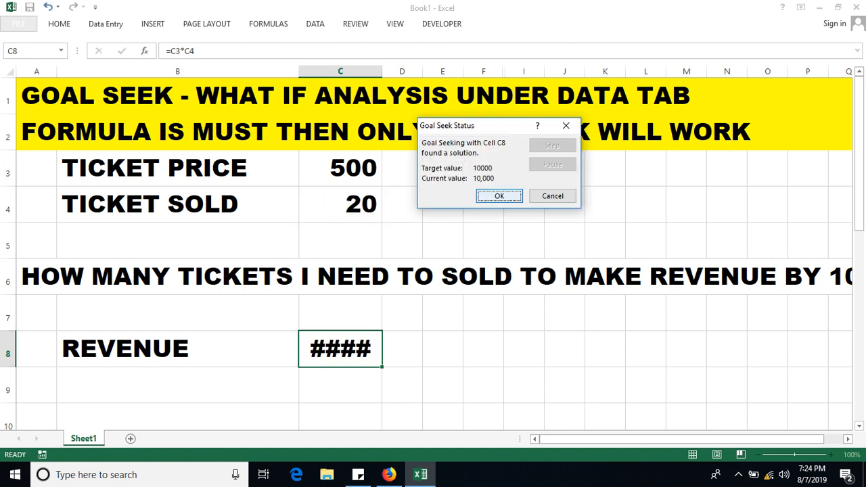
key("Return")
double_click(383, 71)
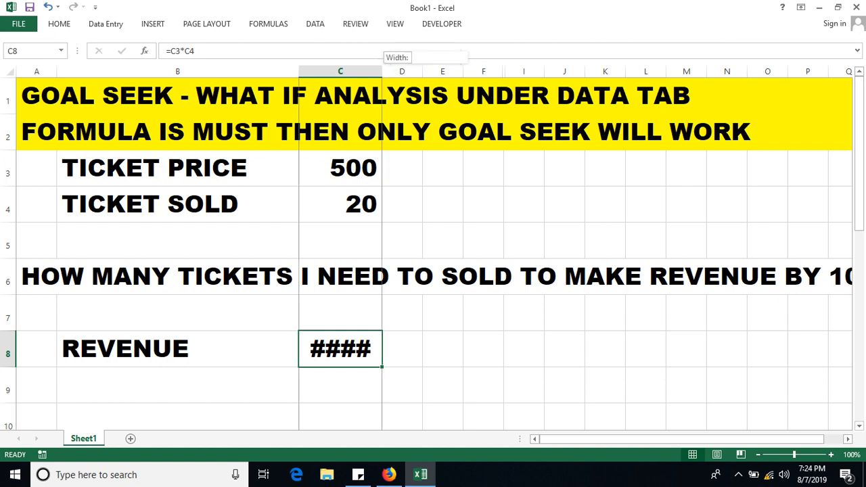
- Compare the ticket sold value in C4 with the question text and its revenue target in A6
left_click(348, 204)
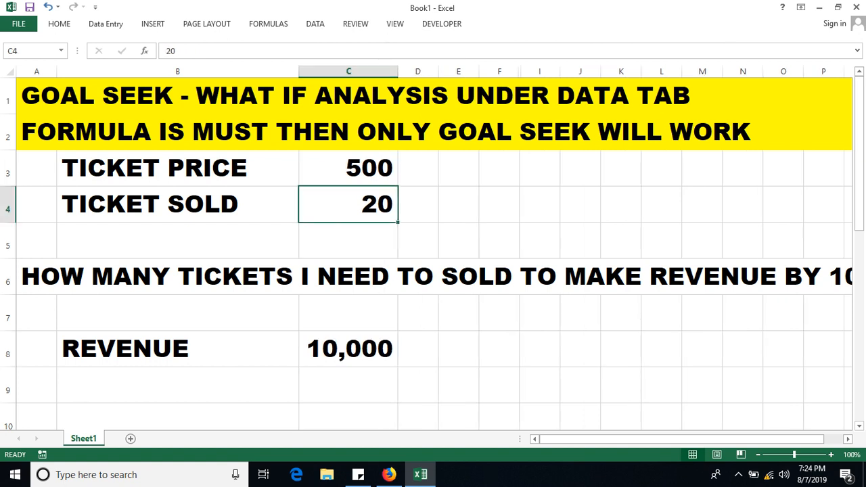
left_click(178, 277)
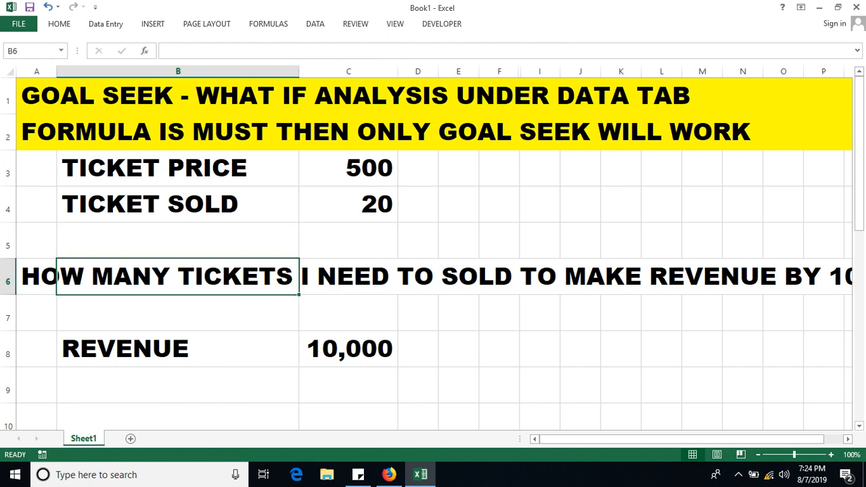
double_click(41, 277)
left_click_drag(108, 314, 21, 313)
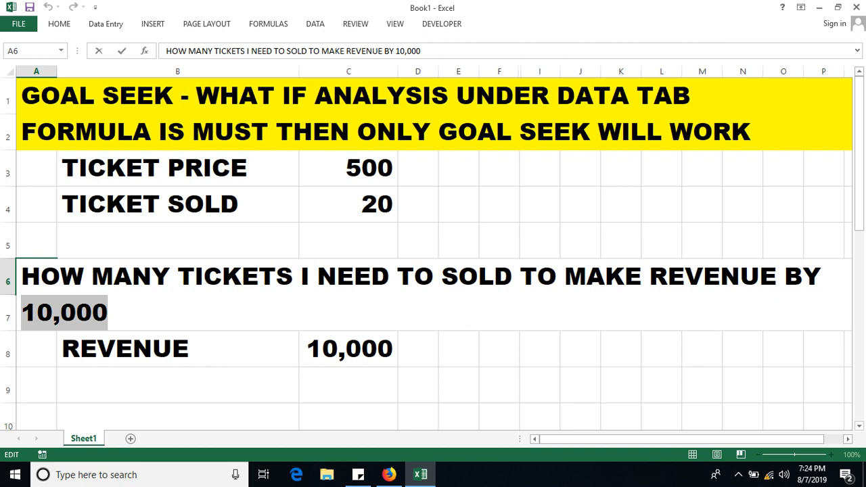
left_click(347, 386)
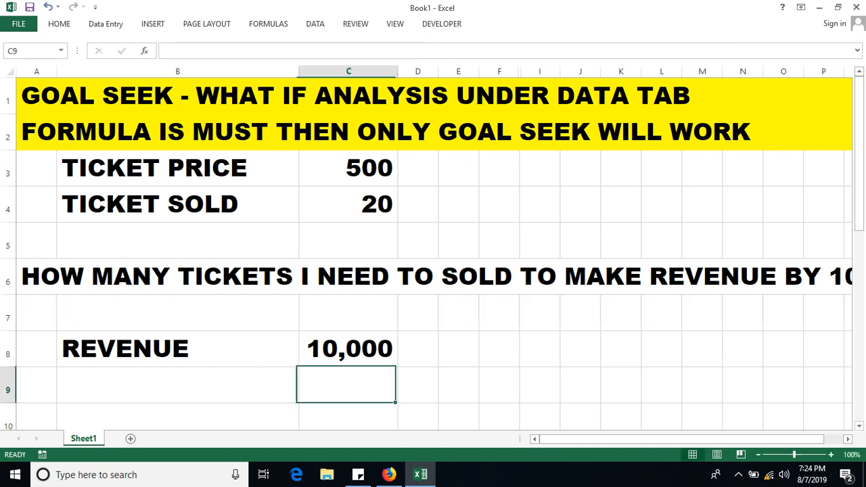
- Unhide the hidden columns G and H between columns F and I
left_click(499, 350)
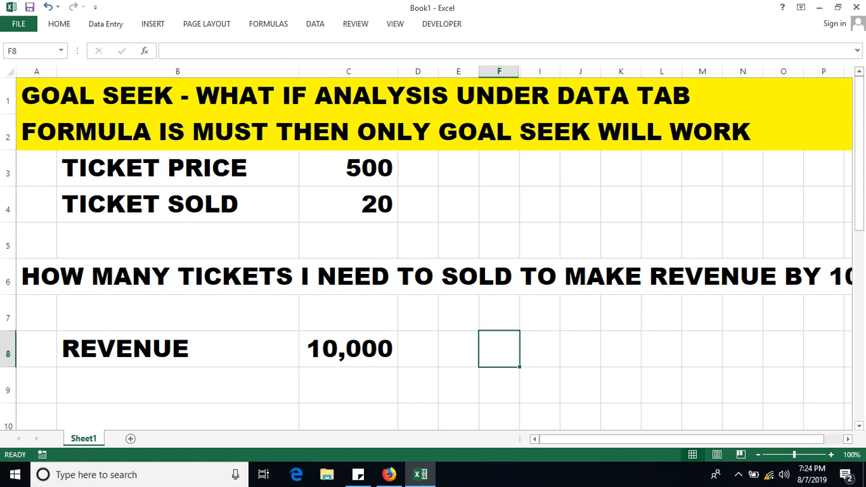
left_click_drag(500, 71, 541, 71)
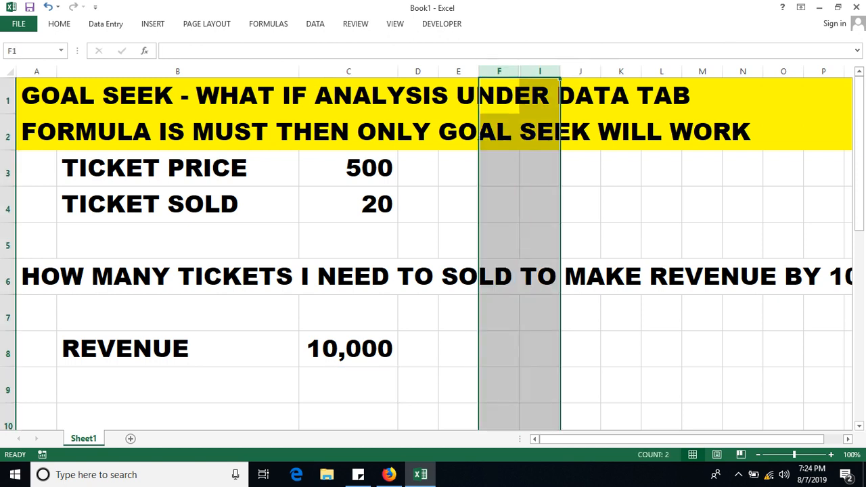
right_click(521, 72)
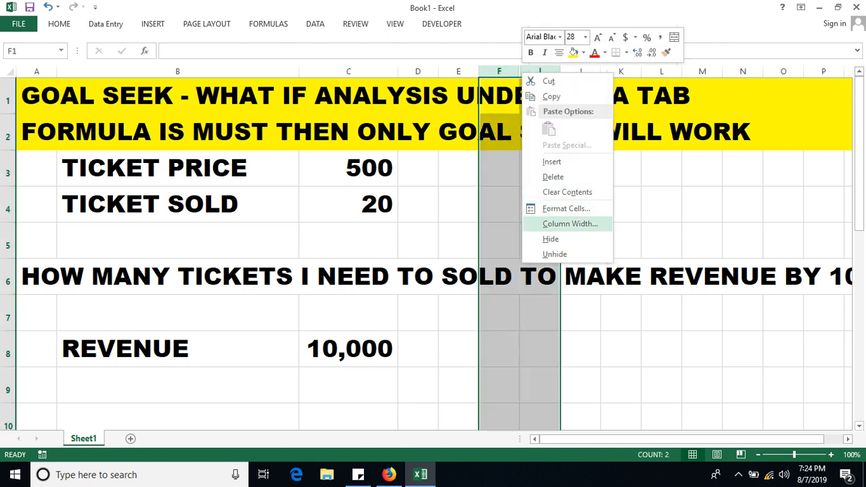
left_click(542, 254)
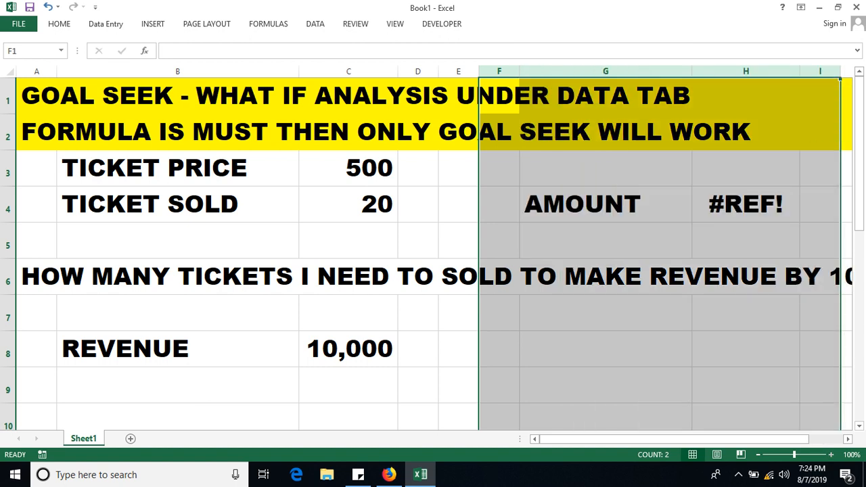
left_click(738, 474)
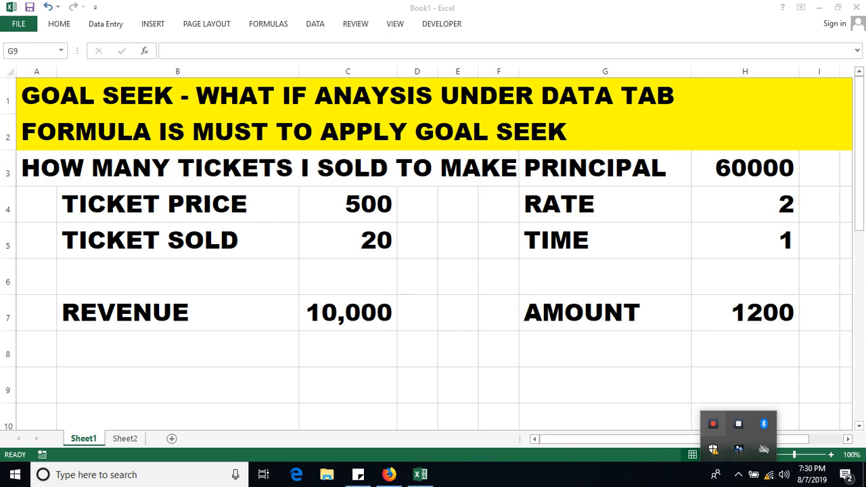
left_click(605, 386)
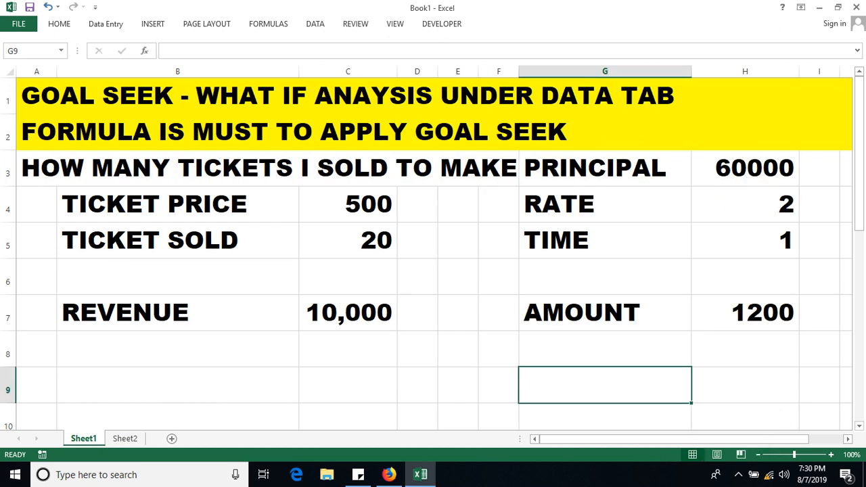
- Review the principal, rate and time cells H3 to H5 and the amount formula in H7
left_click(746, 169)
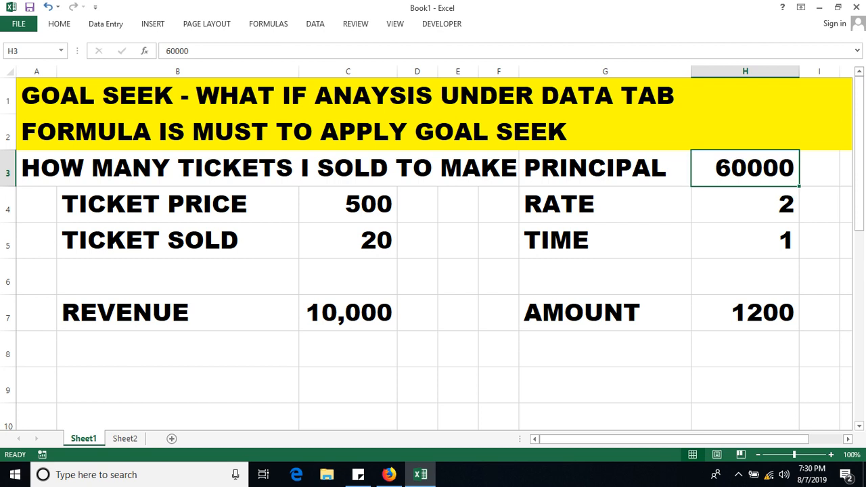
left_click(746, 241)
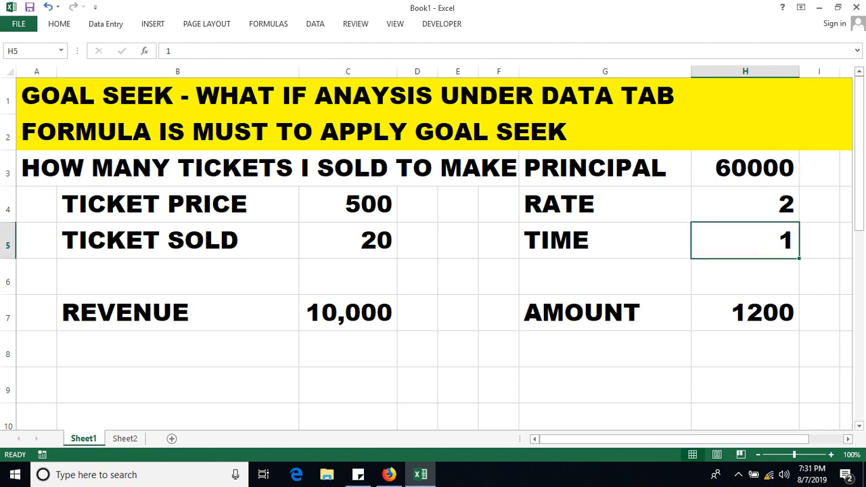
left_click(746, 205)
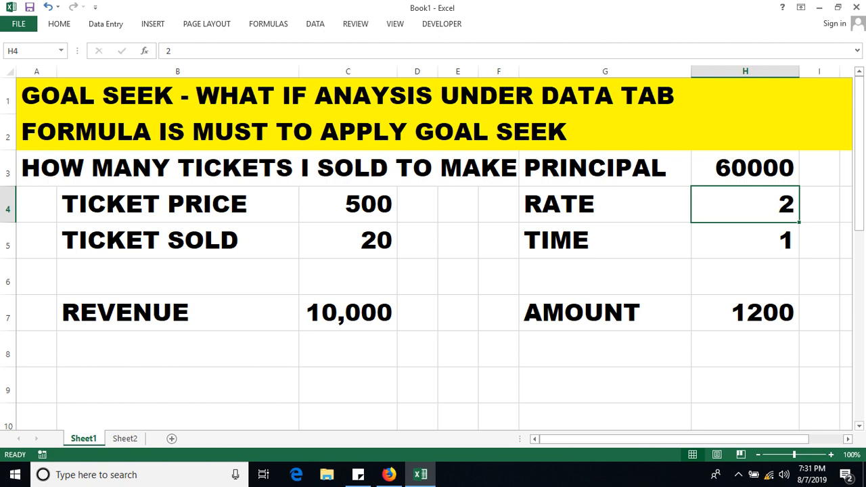
double_click(740, 313)
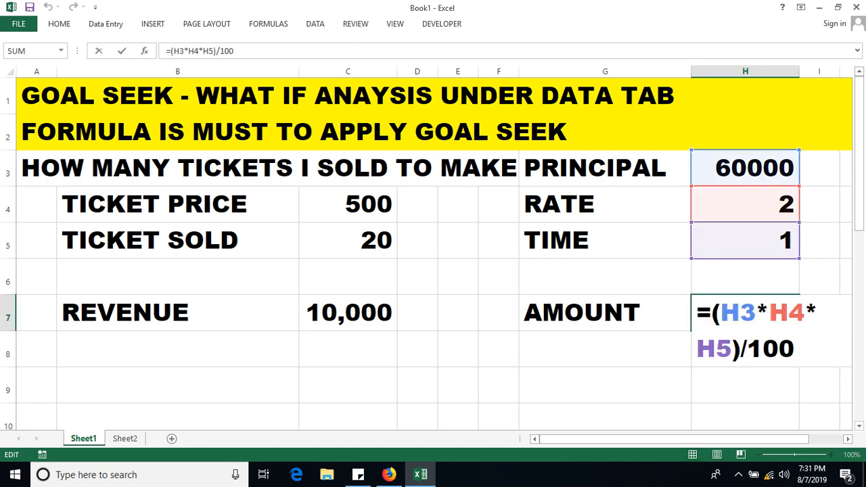
left_click_drag(796, 350, 698, 314)
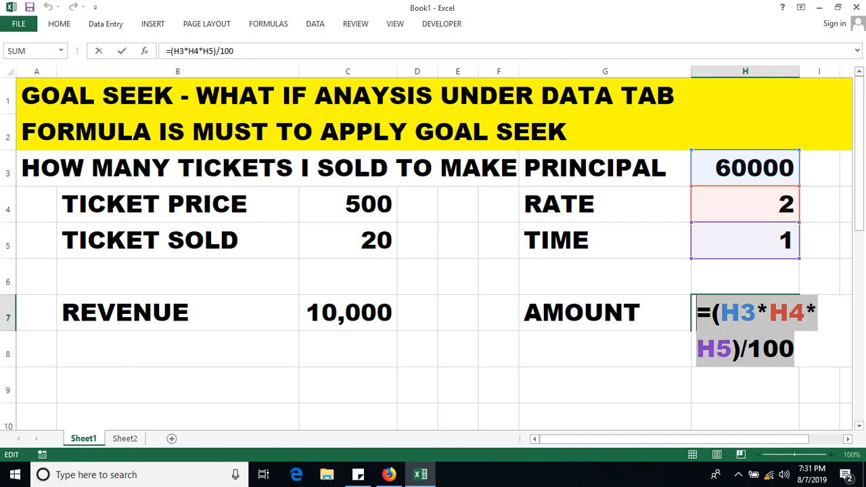
key("Return")
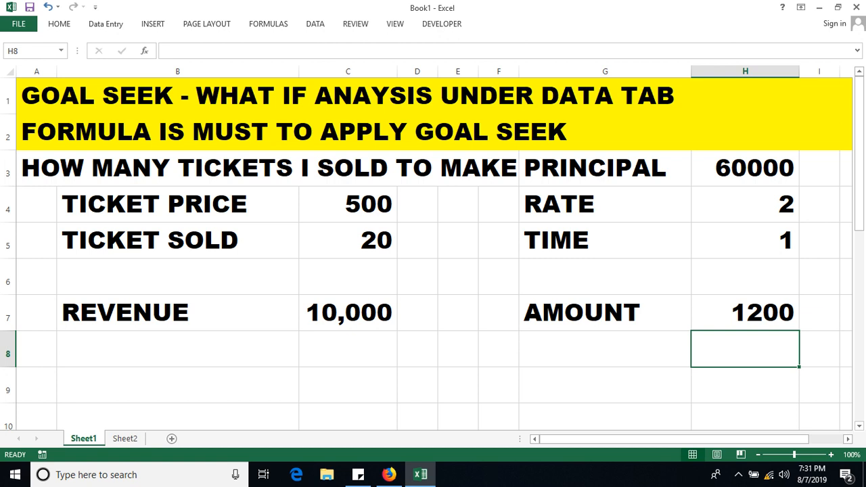
left_click(745, 313)
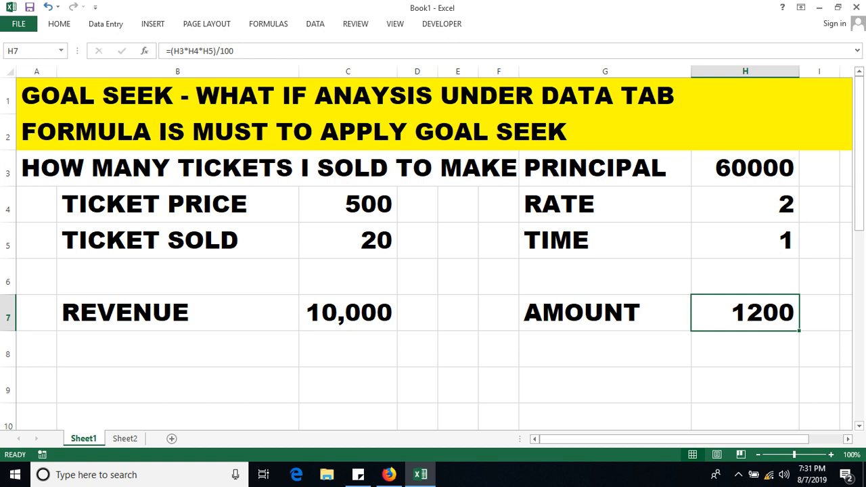
- Set the principal in cell H3 to 500000
left_click(819, 169)
double_click(747, 168)
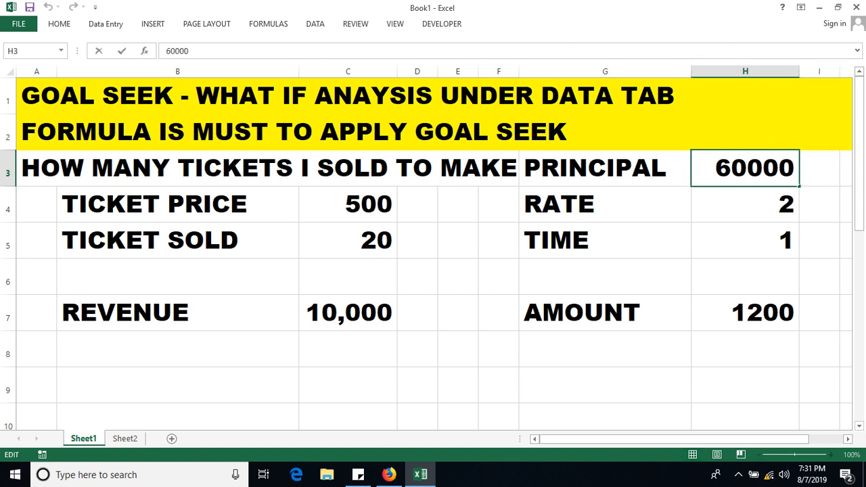
double_click(771, 168)
key("BackSpace")
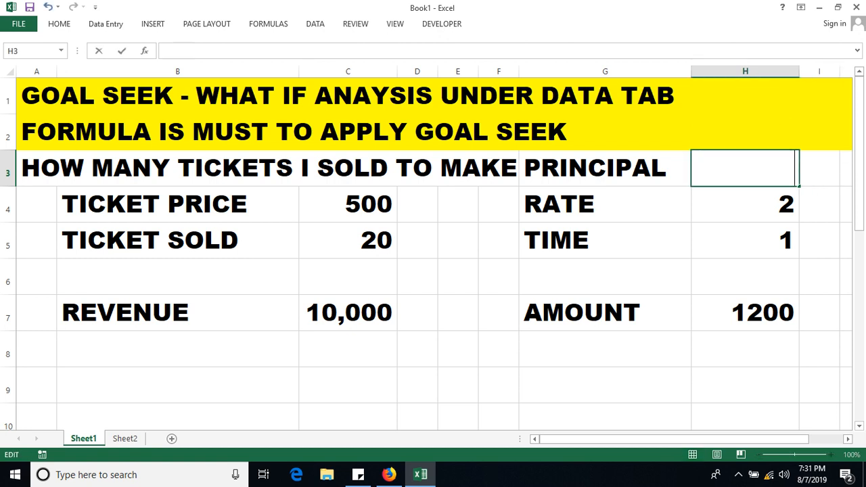
type("50")
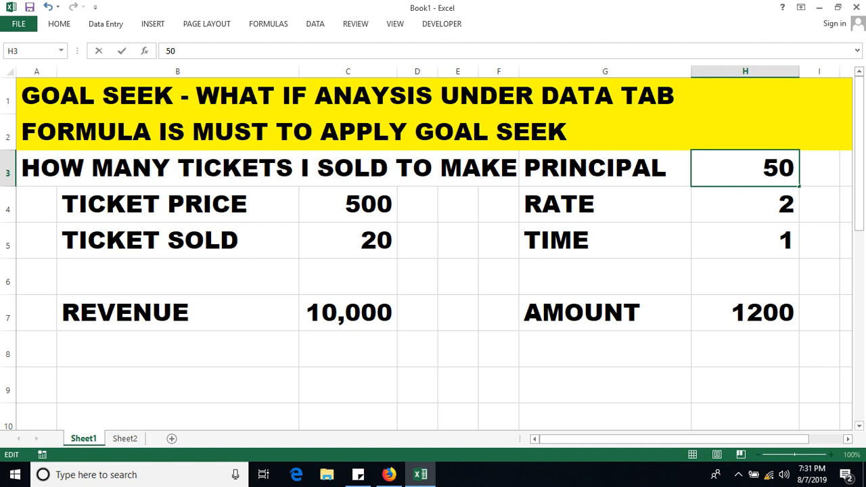
type("0000")
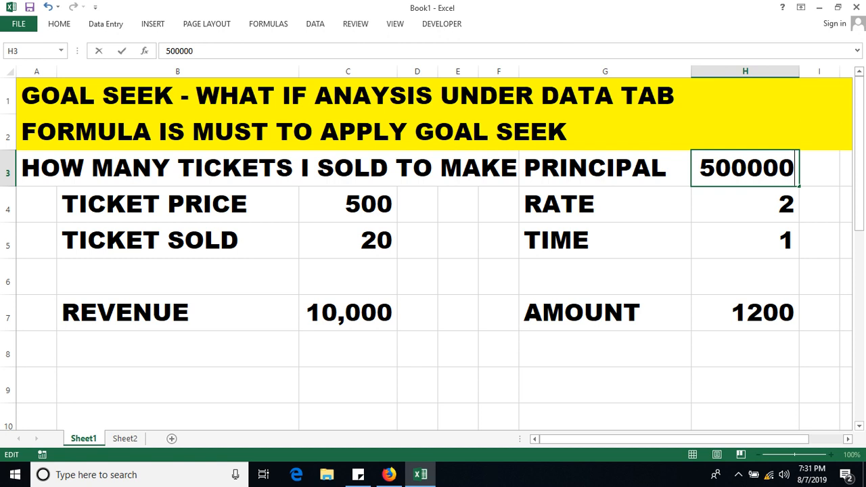
left_click(820, 204)
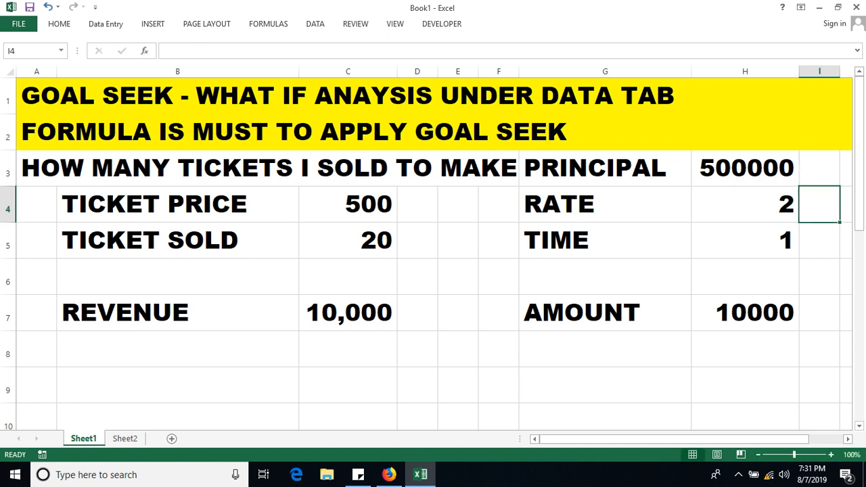
- Check the rate and time cells H4 and H5
left_click(745, 205)
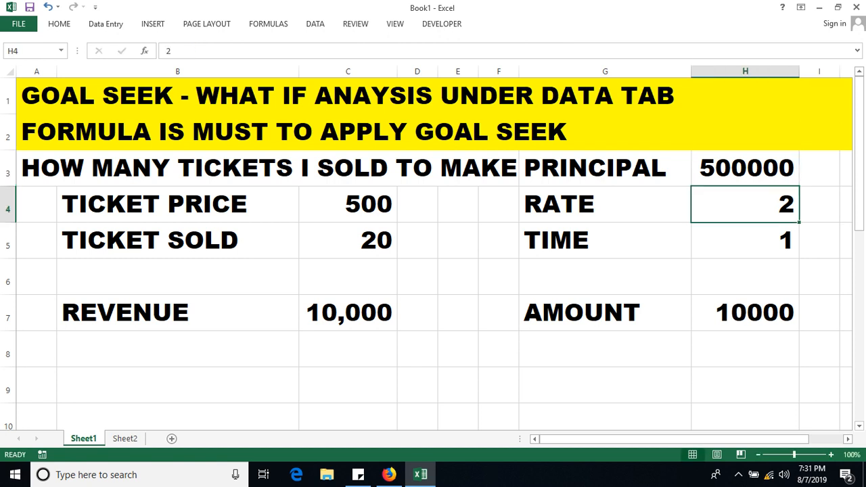
left_click(746, 241)
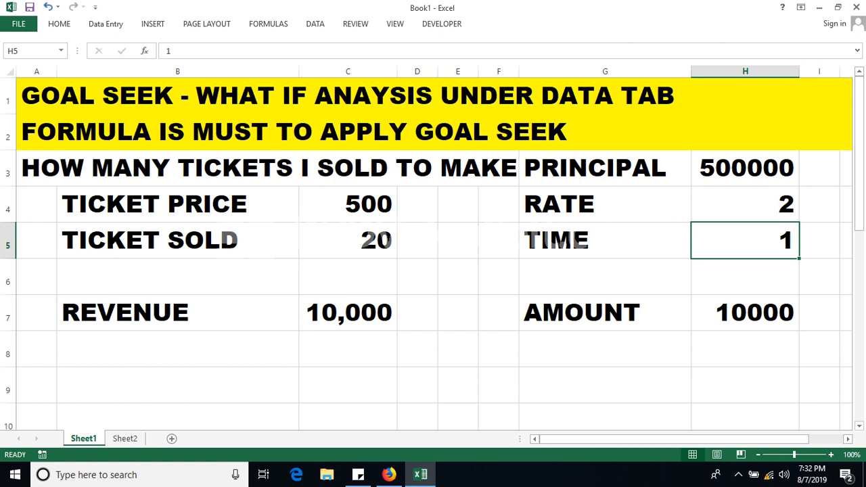
- Enter the question "AMOUNT I WANT 50,000 AT THE END OF YEAR, WHAT RATE% I NEED TO PUT???" in cell G8
double_click(605, 350)
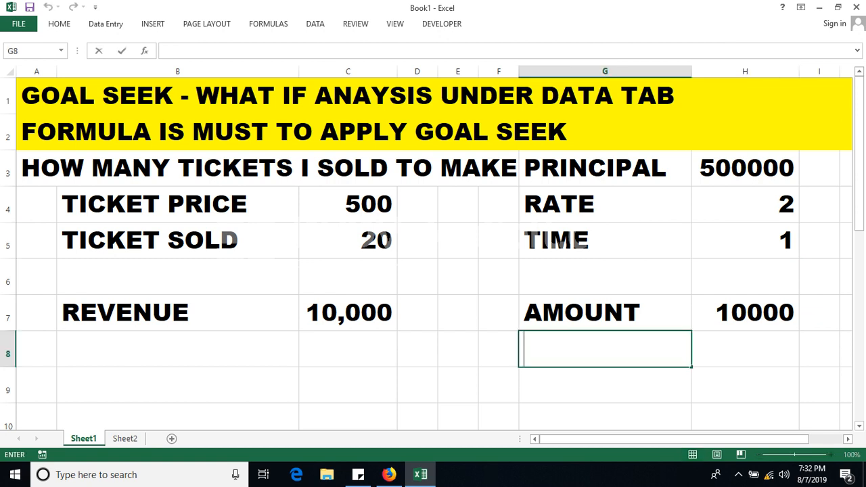
type("HOW")
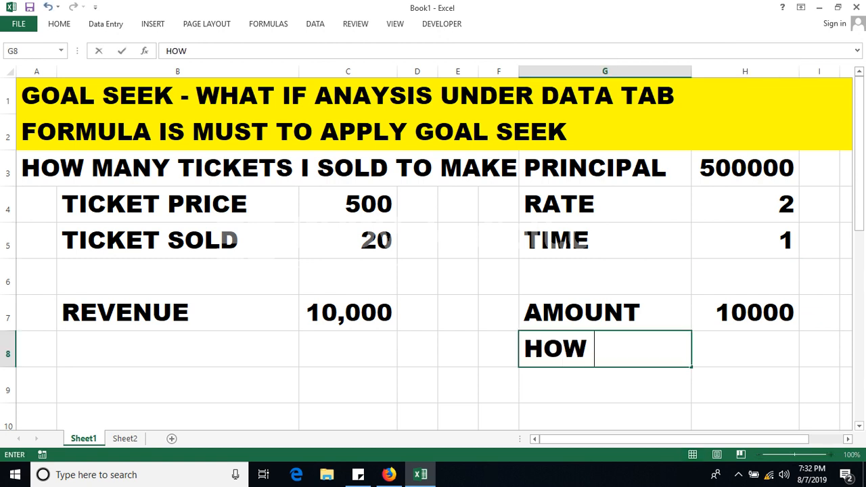
key("BackSpace")
key("BackSpace")
key("BackSpace")
key("BackSpace")
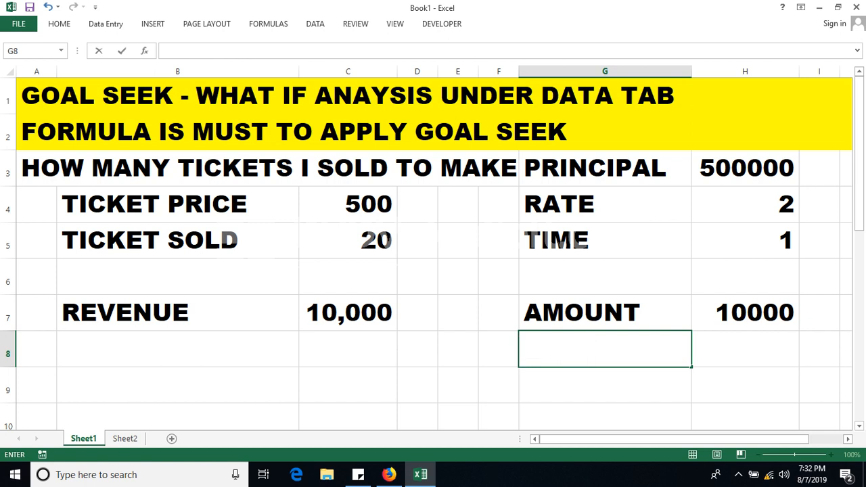
type("AMOUNT")
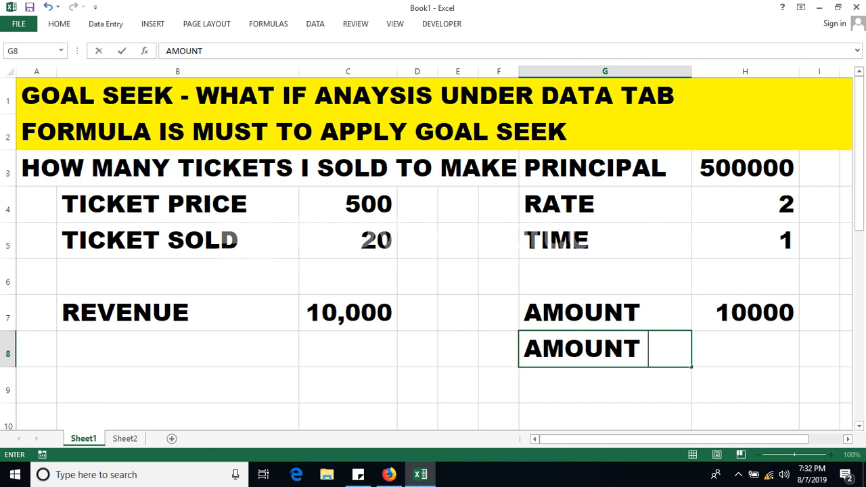
type(" I WANT ")
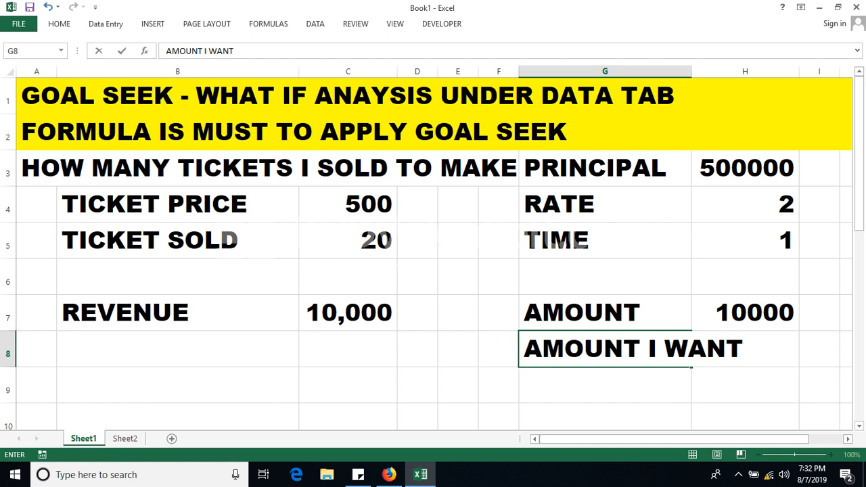
type("50,000")
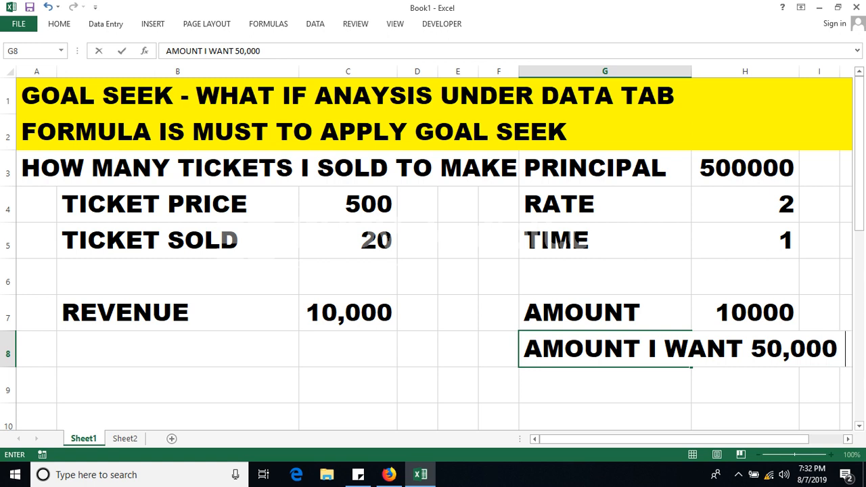
type(" AT THE")
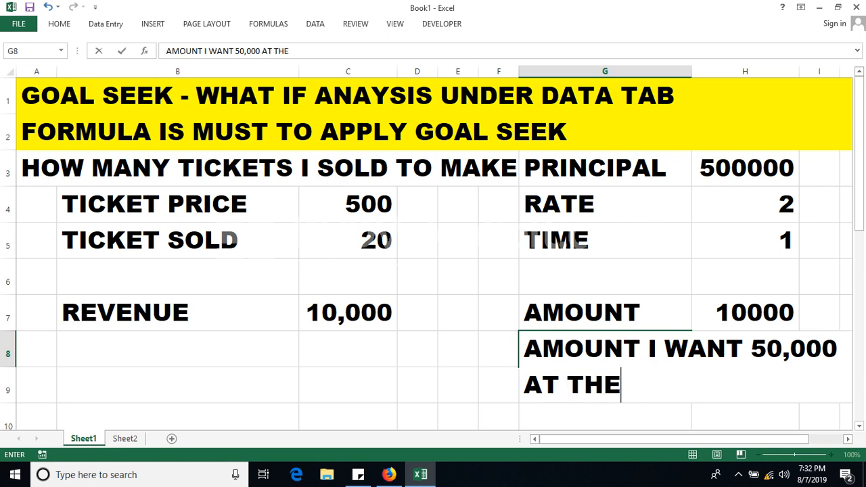
type(" END")
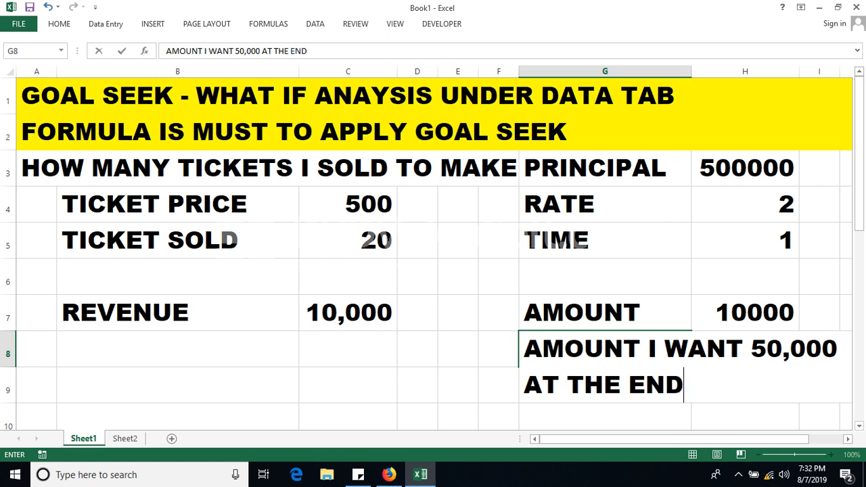
type(" OF Y")
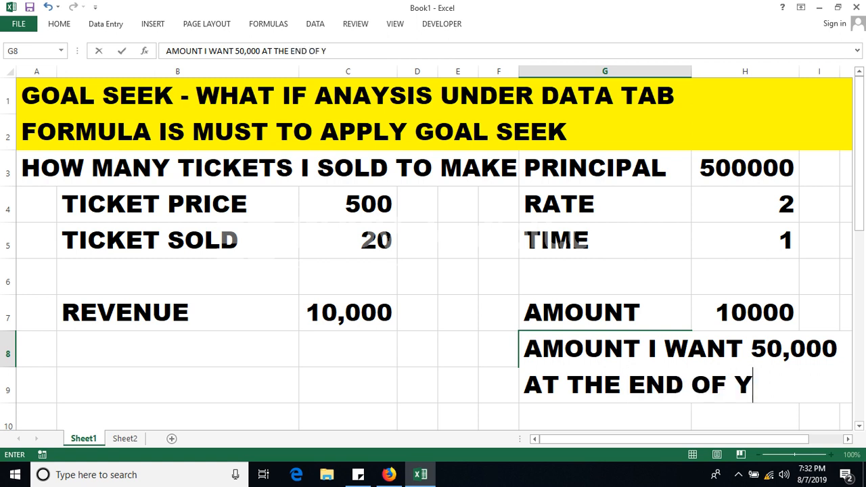
type("EAR, WHAT ")
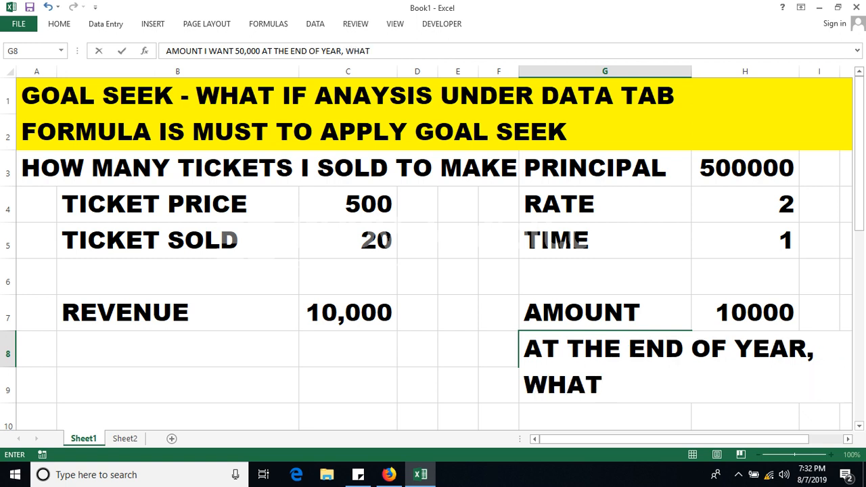
type("RATE")
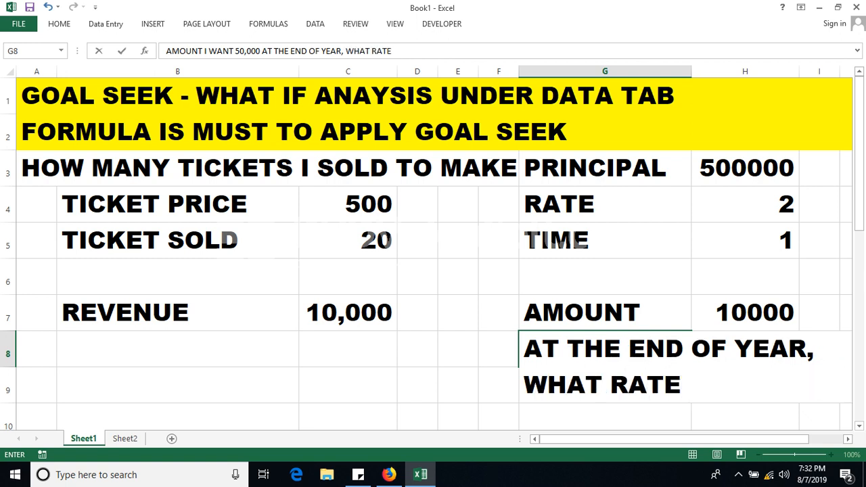
key("BackSpace")
type("% I N")
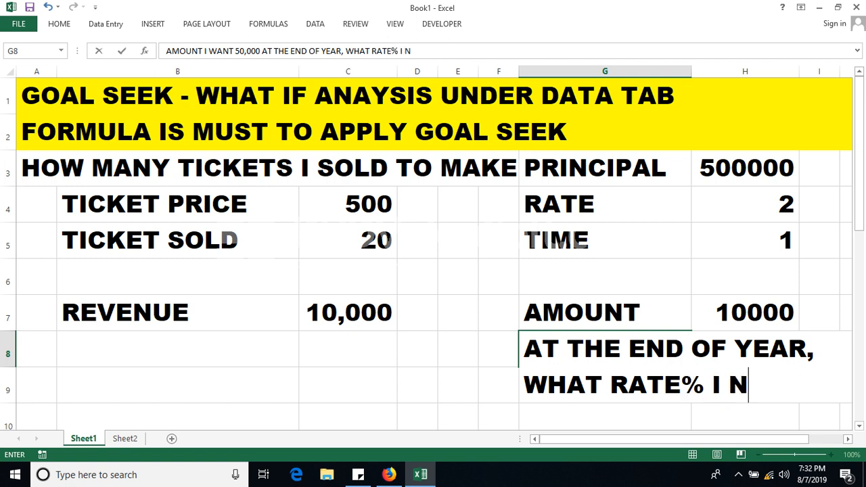
type("EED TO")
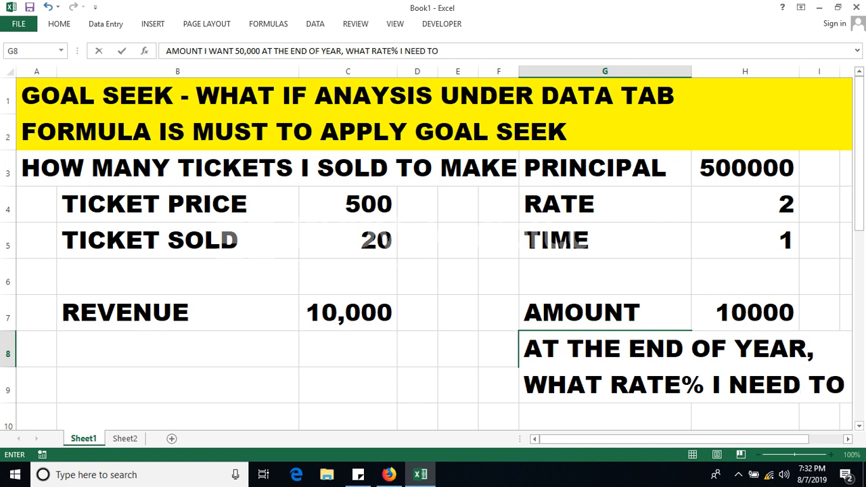
type(" PUT???")
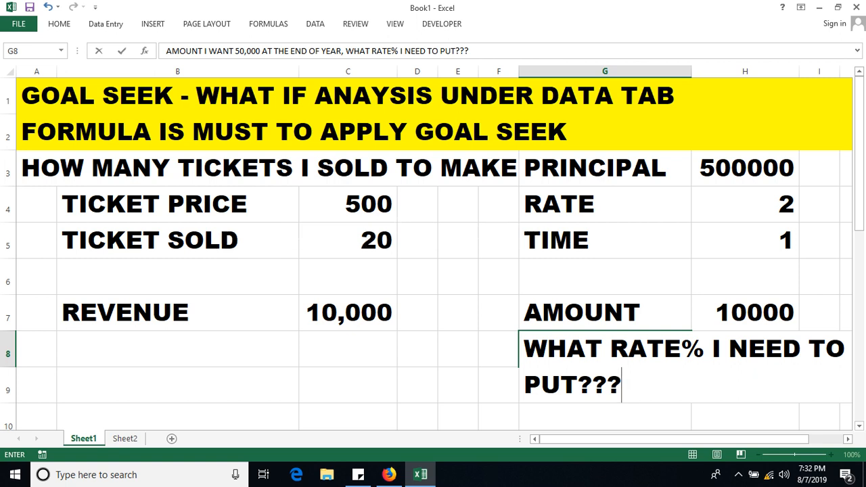
key("Return")
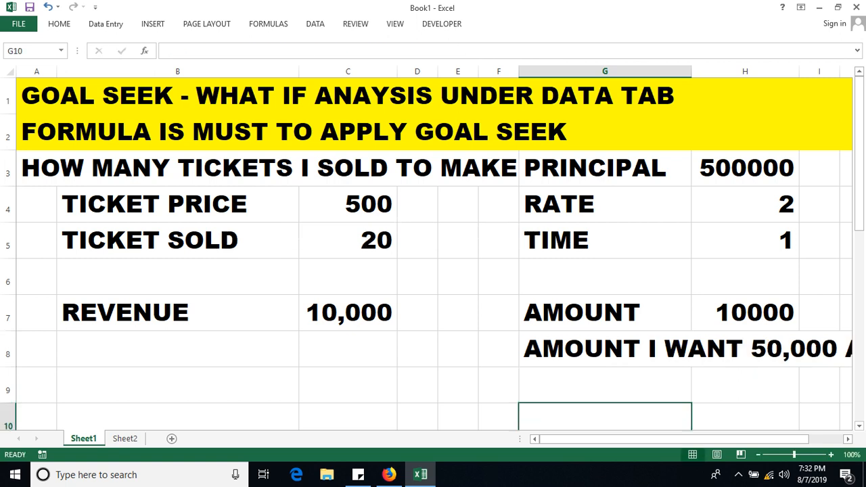
- Run Goal Seek on the amount in H7 to reach 50000 by changing the rate in H4, and undo it
left_click(745, 313)
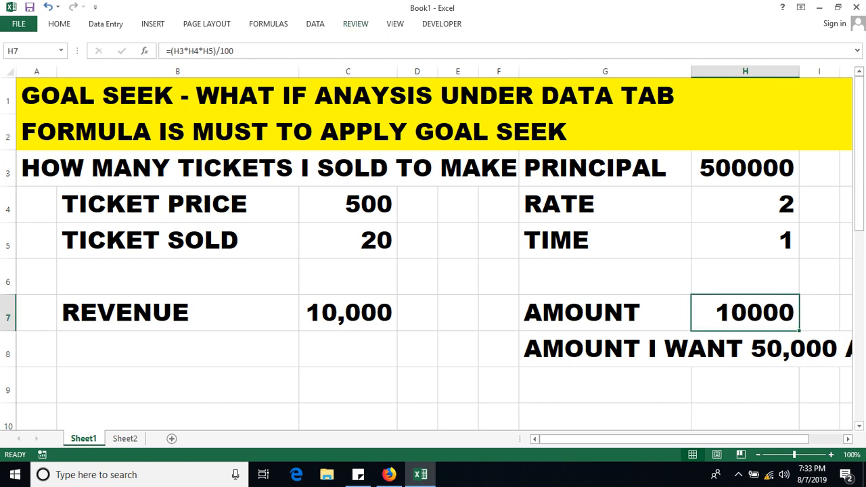
left_click(315, 24)
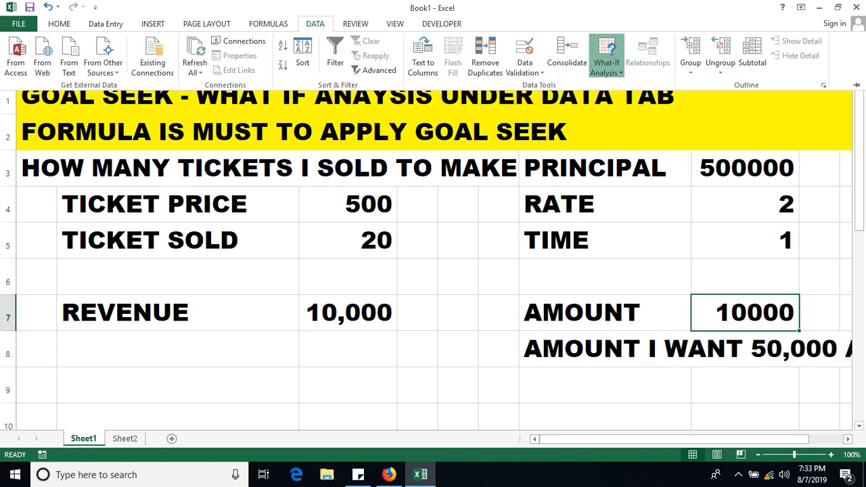
left_click(606, 61)
left_click(631, 101)
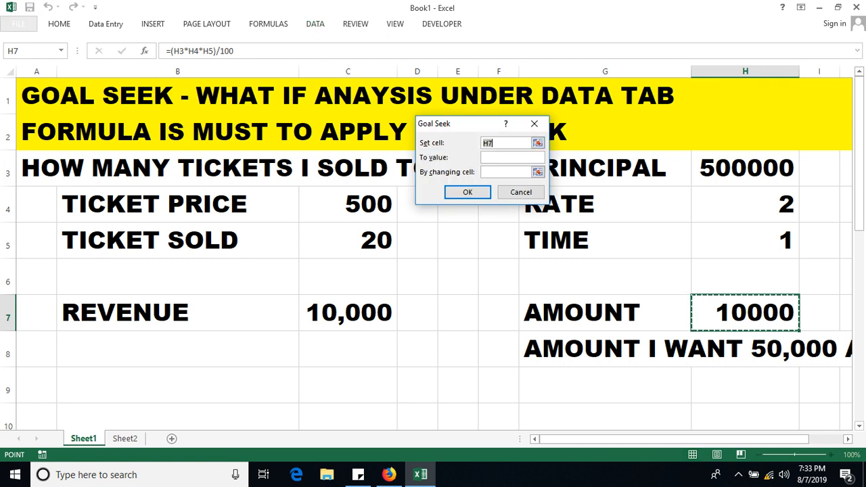
left_click(512, 158)
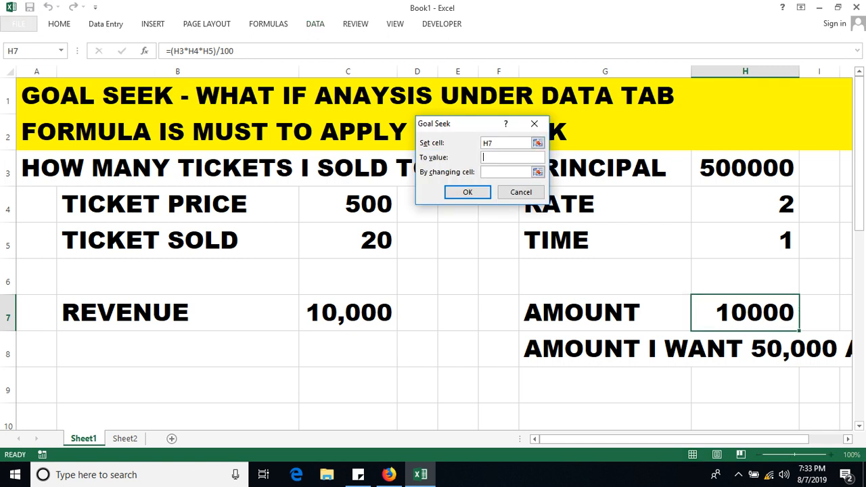
type("50000")
left_click(506, 172)
left_click(746, 205)
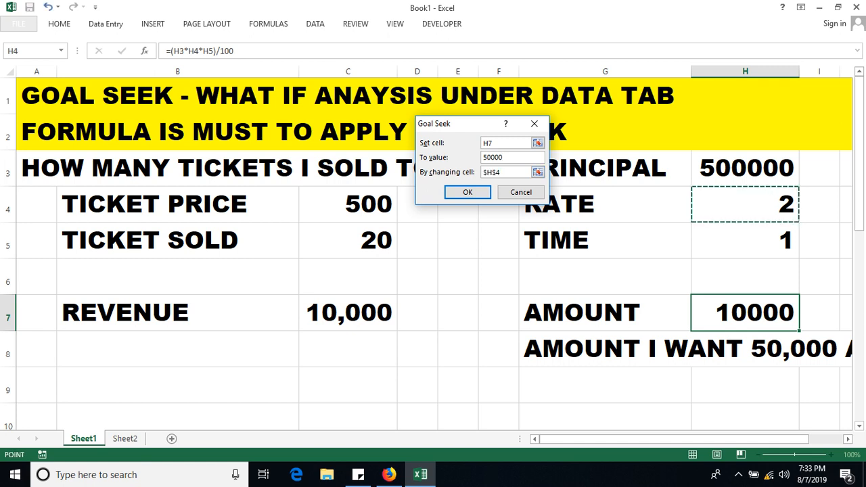
key("Return")
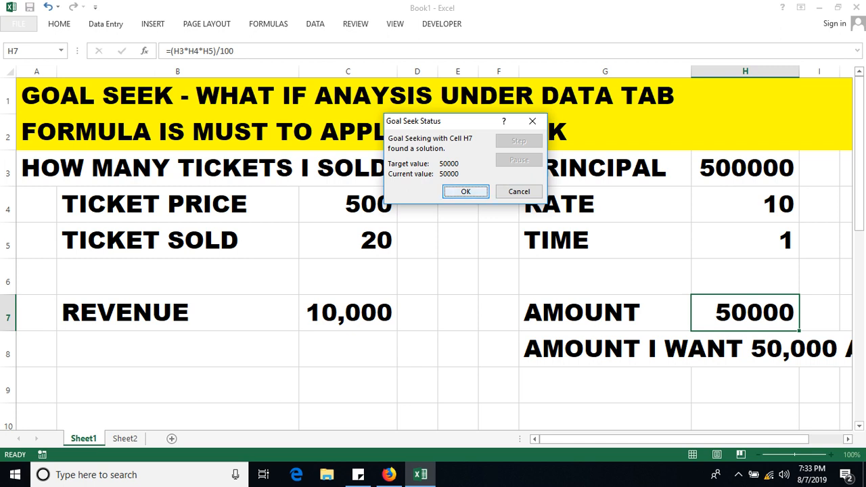
key("Return")
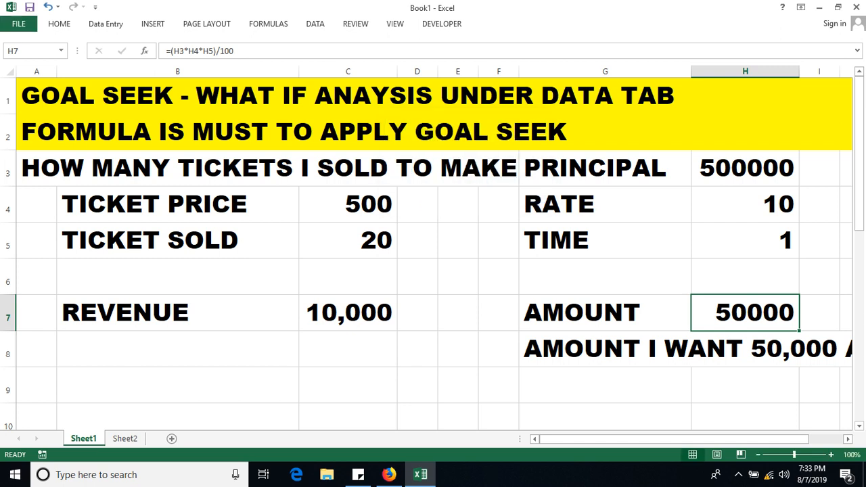
key("ctrl+z")
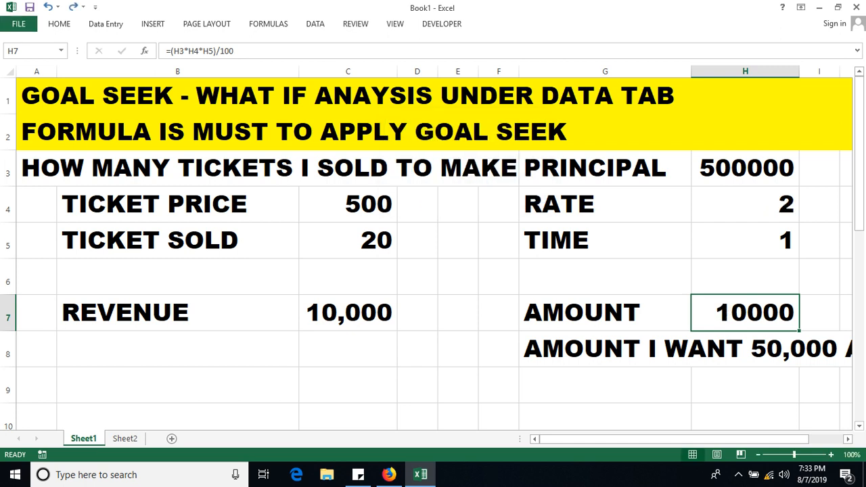
- Replace "WHAT RATE%" in the G8 question with "HOW MUCH TIME/YEARS"
left_click(745, 241)
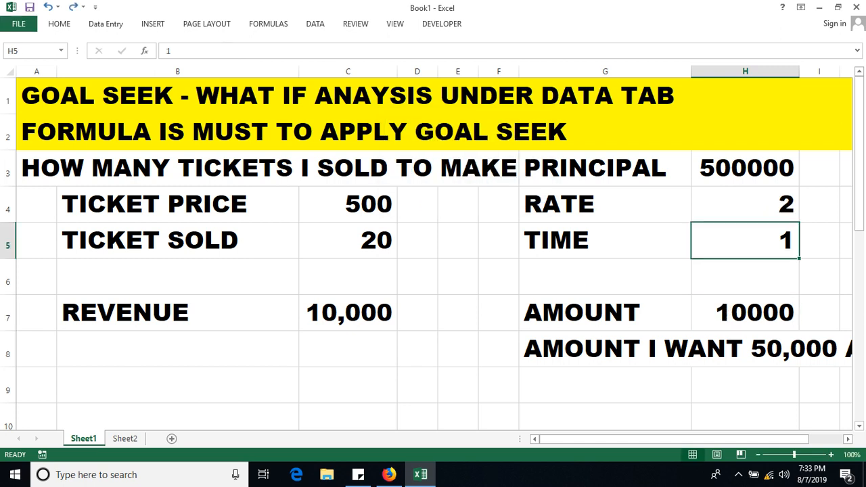
double_click(629, 350)
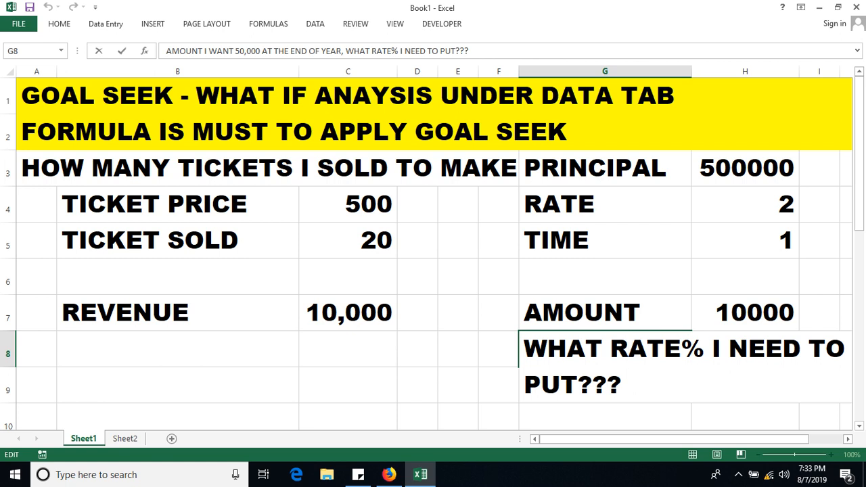
left_click_drag(524, 349, 712, 350)
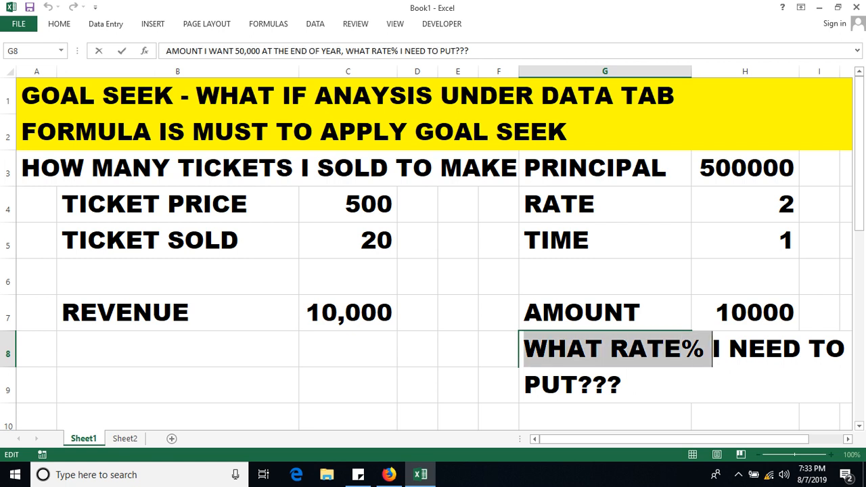
key("BackSpace")
type("HOW MU")
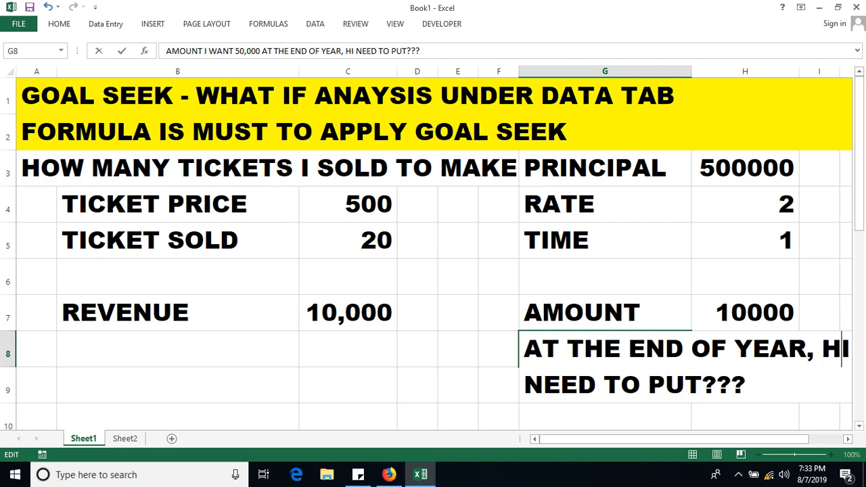
type("CH T")
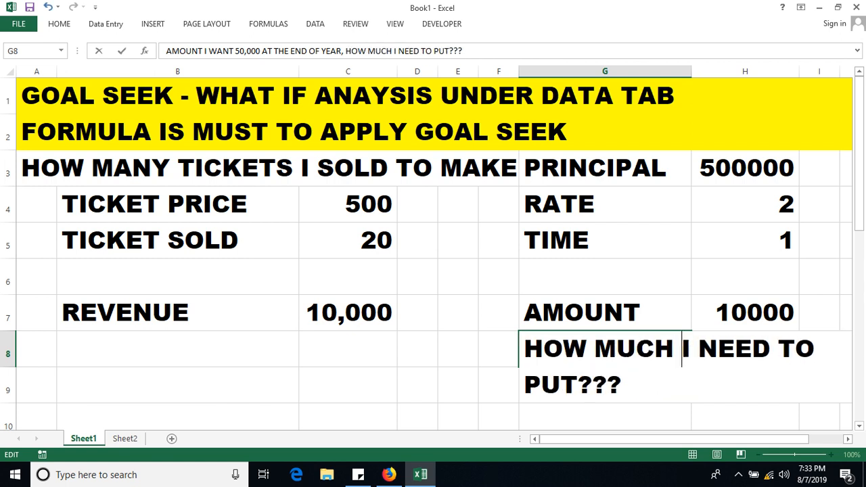
type("IME/")
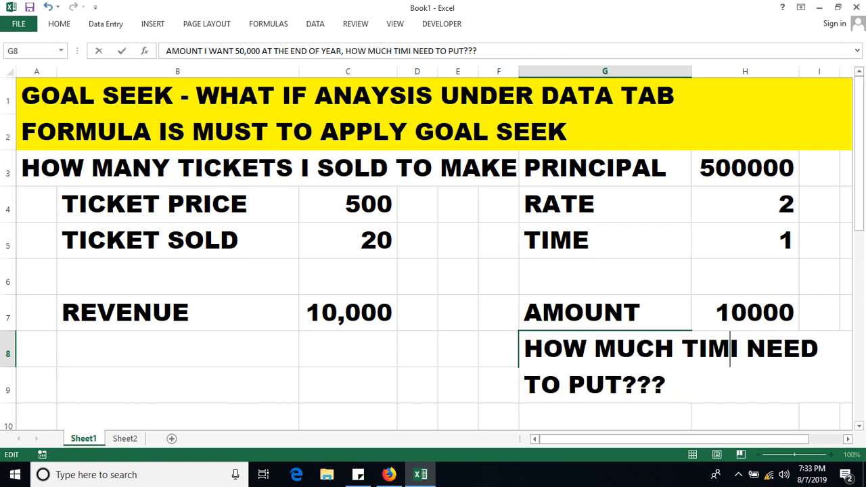
type("YEAR")
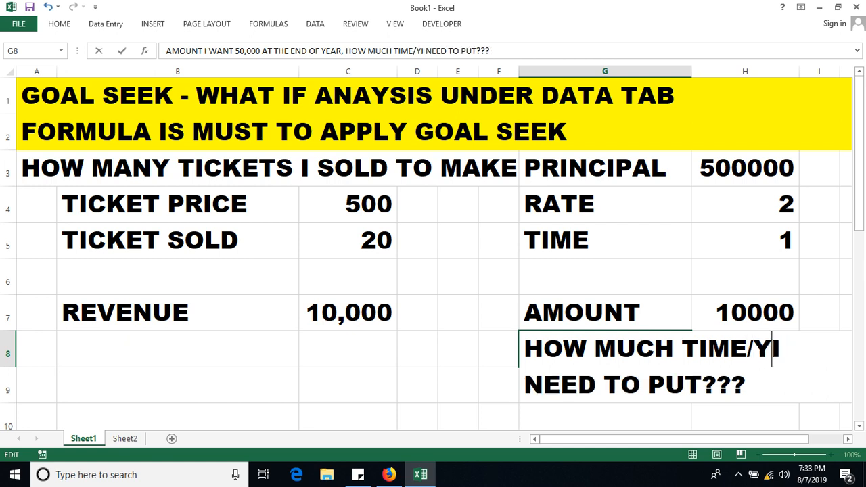
type("S")
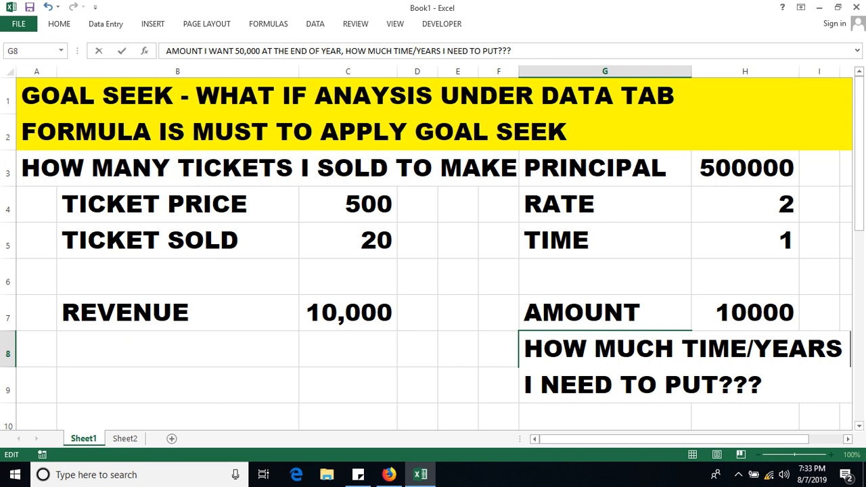
left_click(417, 386)
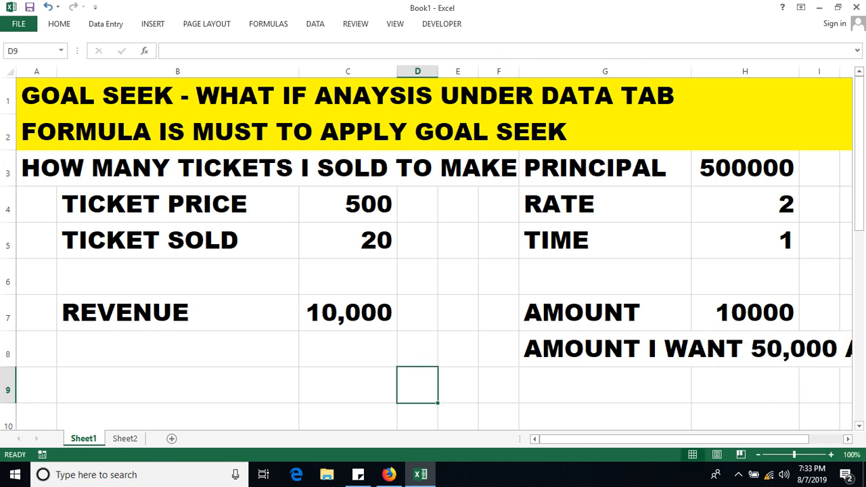
- Run Goal Seek on the amount in H7 to reach 50000 by changing the time in H5, and keep the solution
left_click(746, 312)
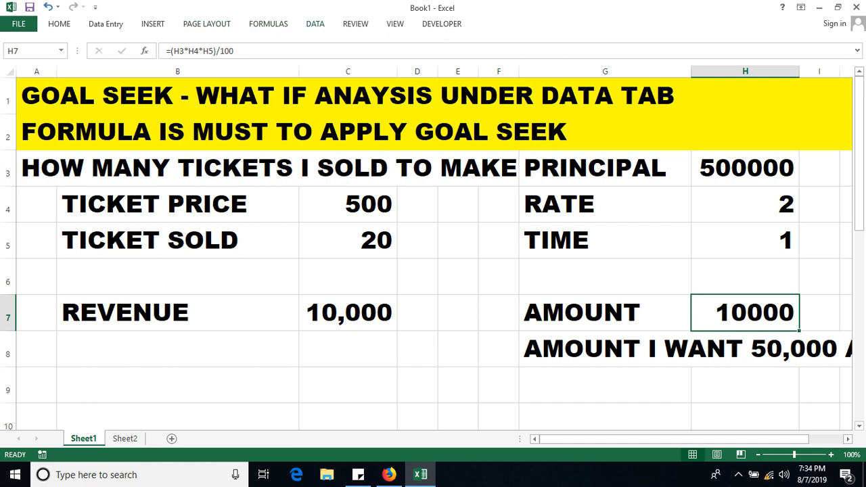
left_click(316, 23)
left_click(607, 65)
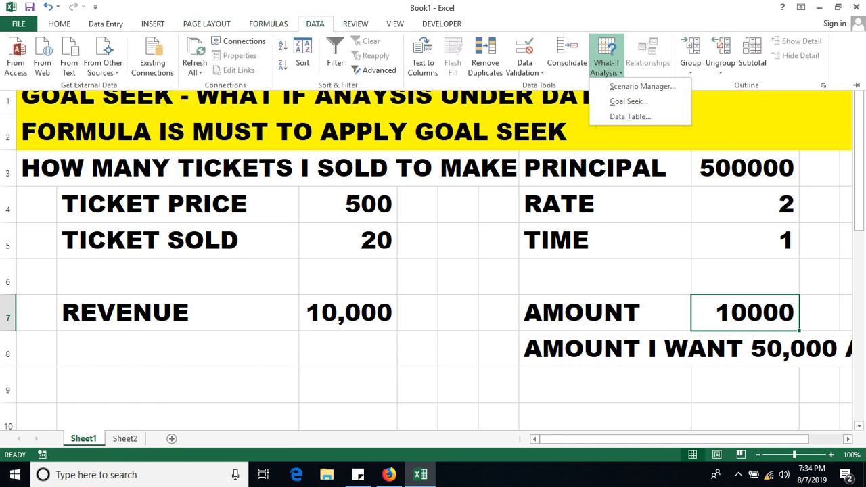
left_click(629, 102)
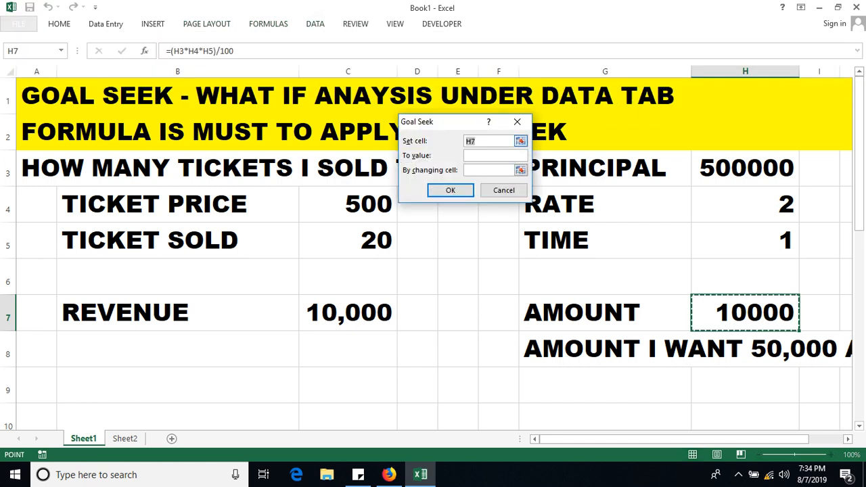
left_click(496, 156)
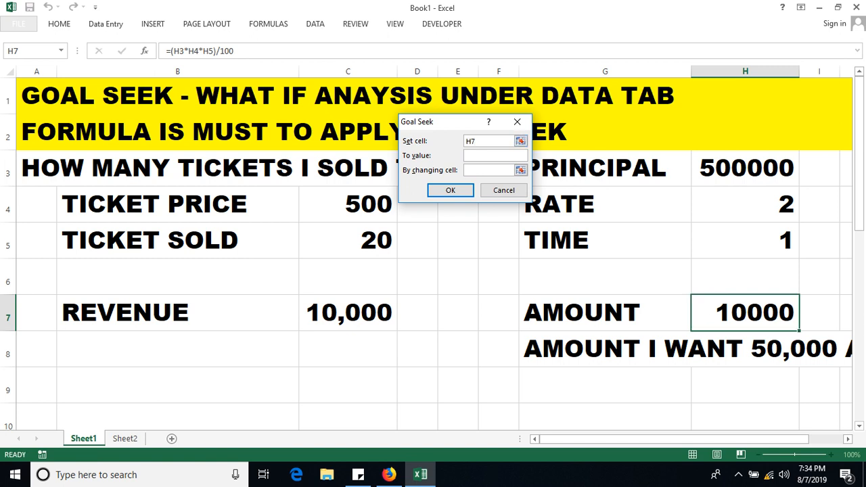
type("50000")
left_click(492, 170)
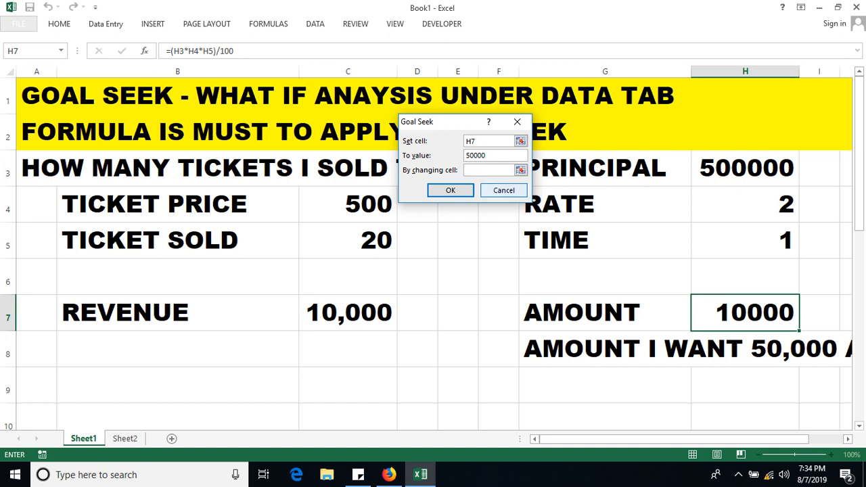
left_click(745, 240)
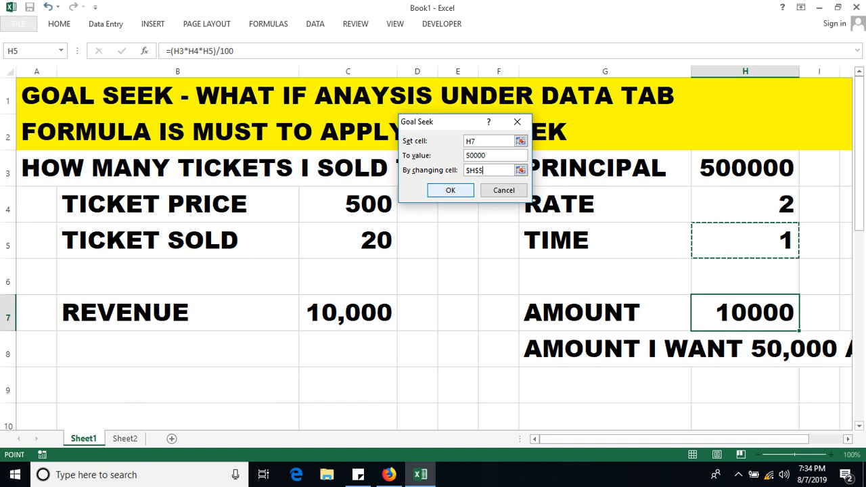
left_click(450, 190)
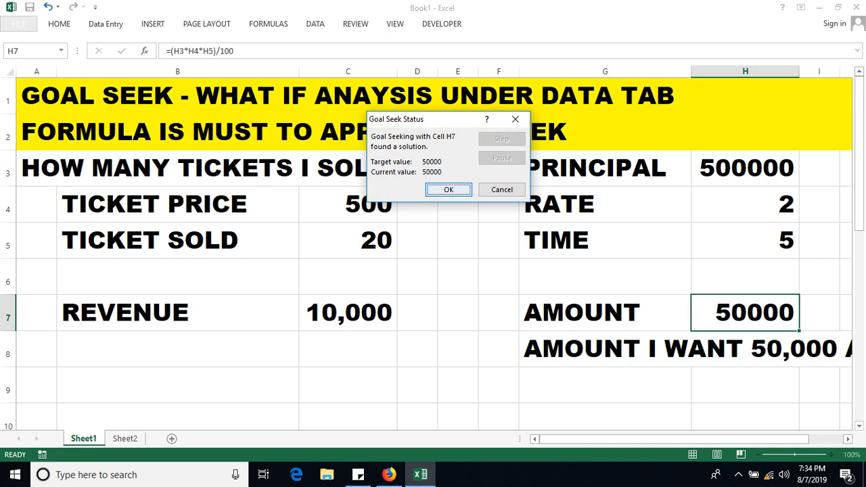
left_click(449, 190)
- Check the time in cell H5 and the rate in cell H4
key("Up")
key("Up")
key("Up")
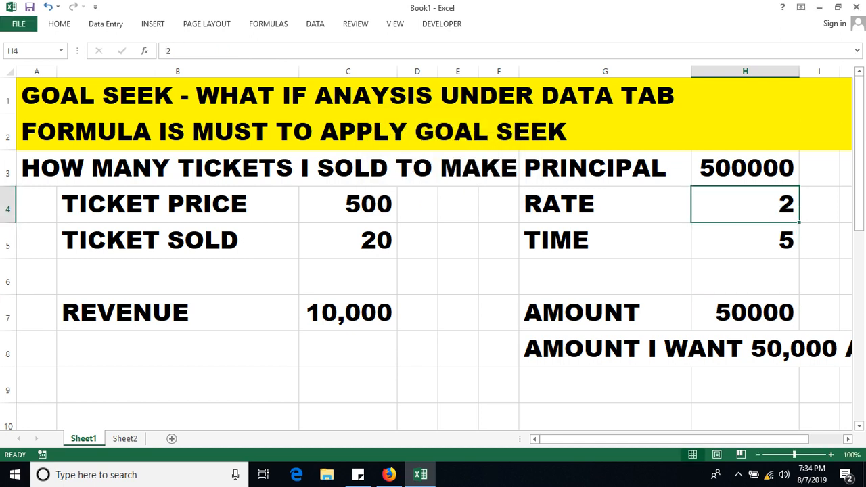